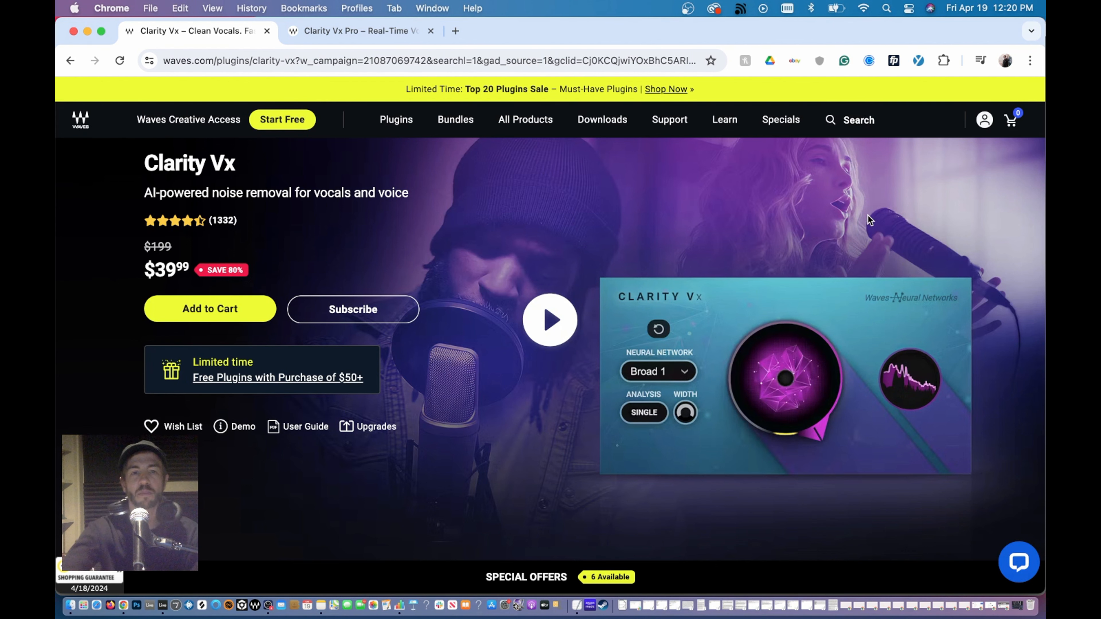
Step: Compare the Waves product pages for Clarity Vx and Clarity Vx Pro, including their prices and plugin interfaces
{"action": "left_click", "coordinate": [375, 31]}
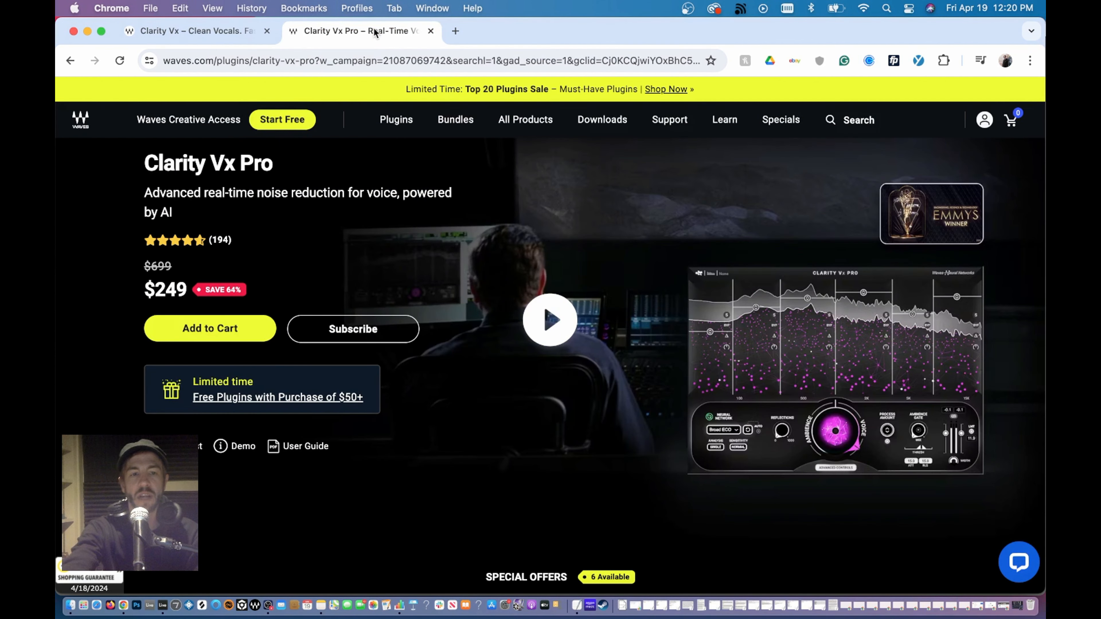
{"action": "left_click", "coordinate": [222, 32]}
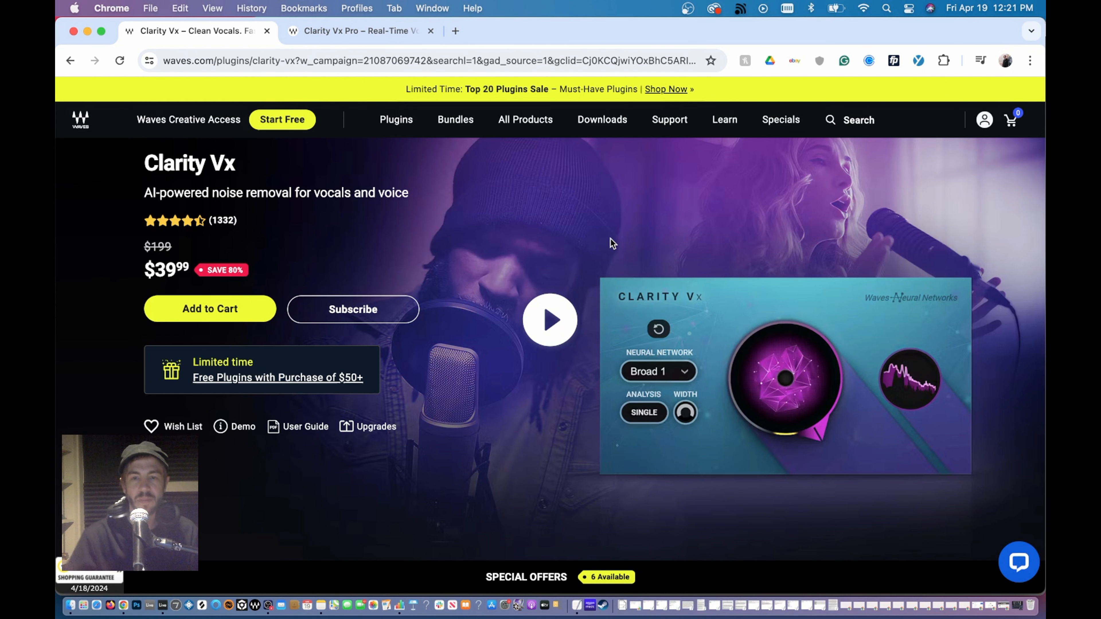
{"action": "scroll", "coordinate": [609, 238], "scroll_direction": "down", "scroll_amount": 2}
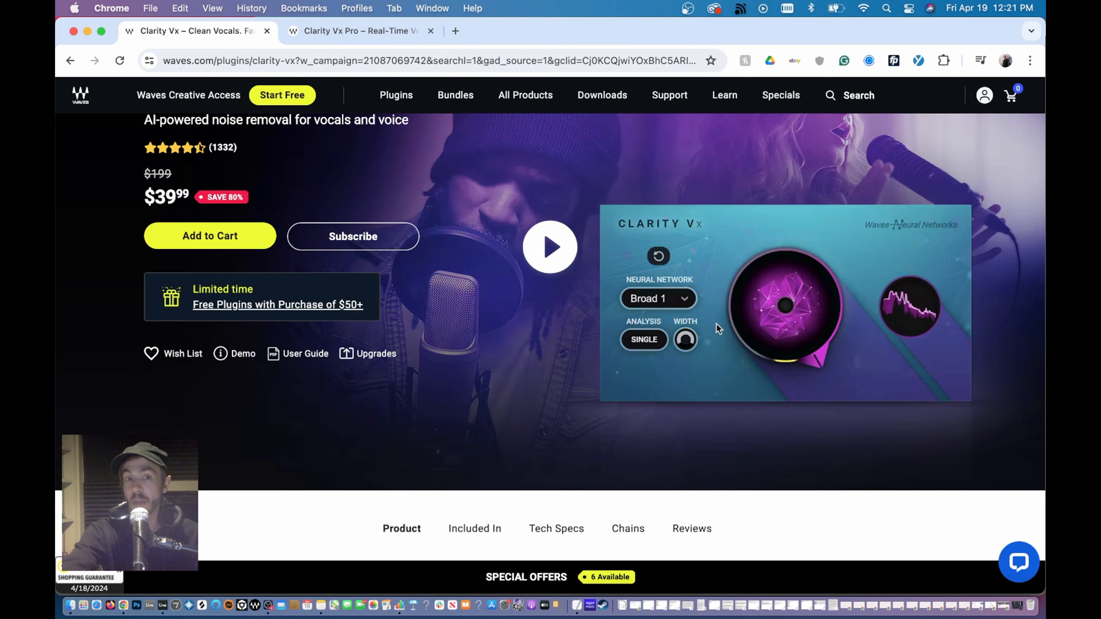
{"action": "scroll", "coordinate": [718, 328], "scroll_direction": "up", "scroll_amount": 3}
{"action": "left_click", "coordinate": [384, 32]}
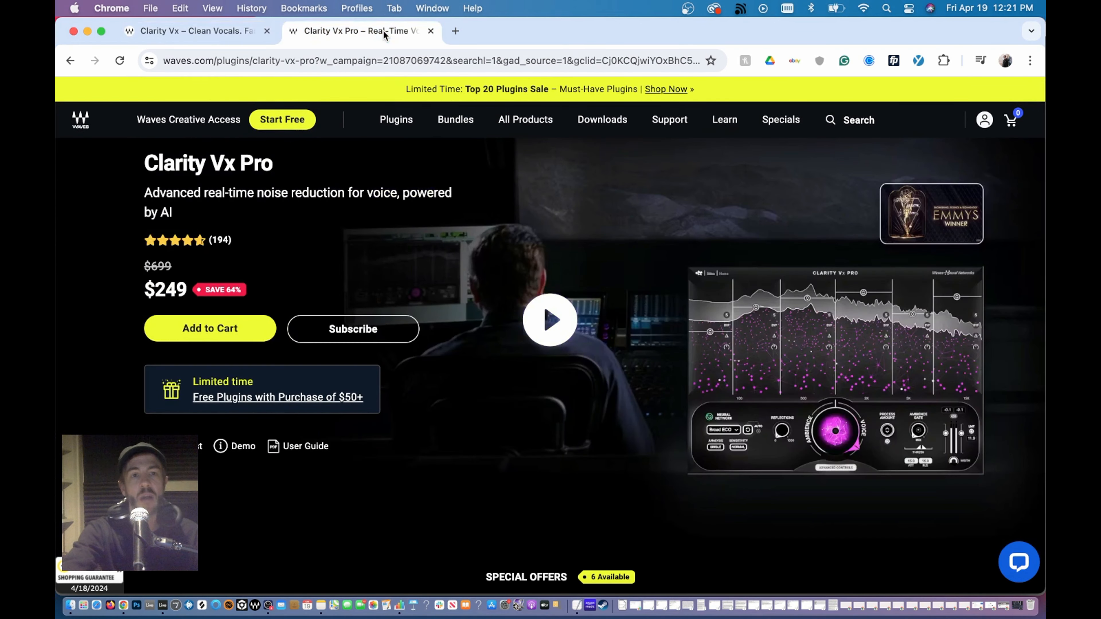
{"action": "scroll", "coordinate": [512, 235], "scroll_direction": "down", "scroll_amount": 8}
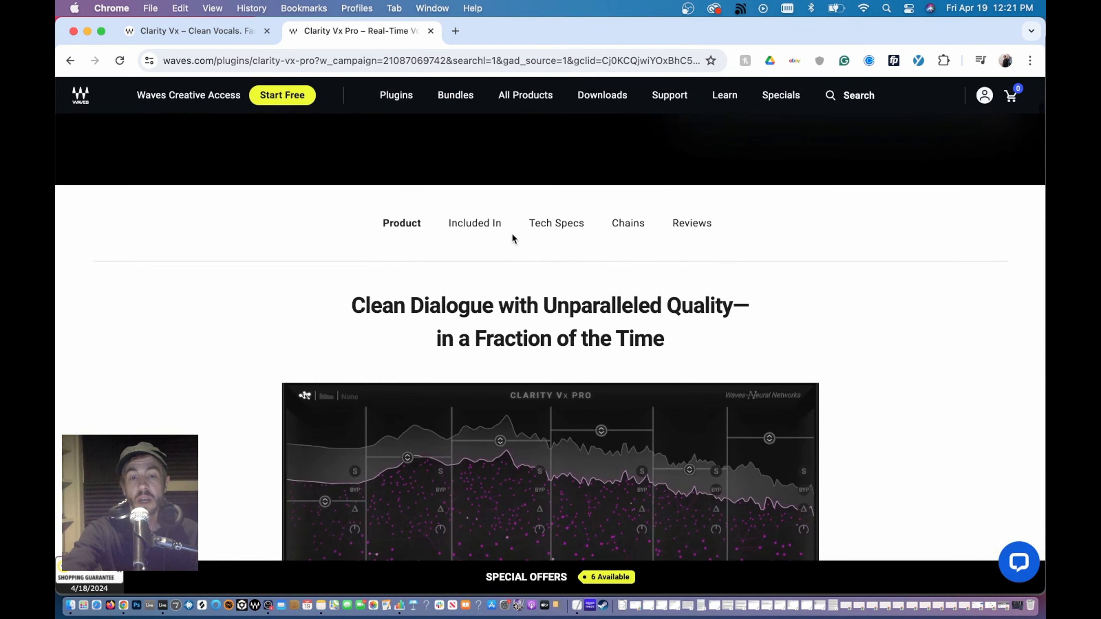
{"action": "scroll", "coordinate": [512, 235], "scroll_direction": "down", "scroll_amount": 6}
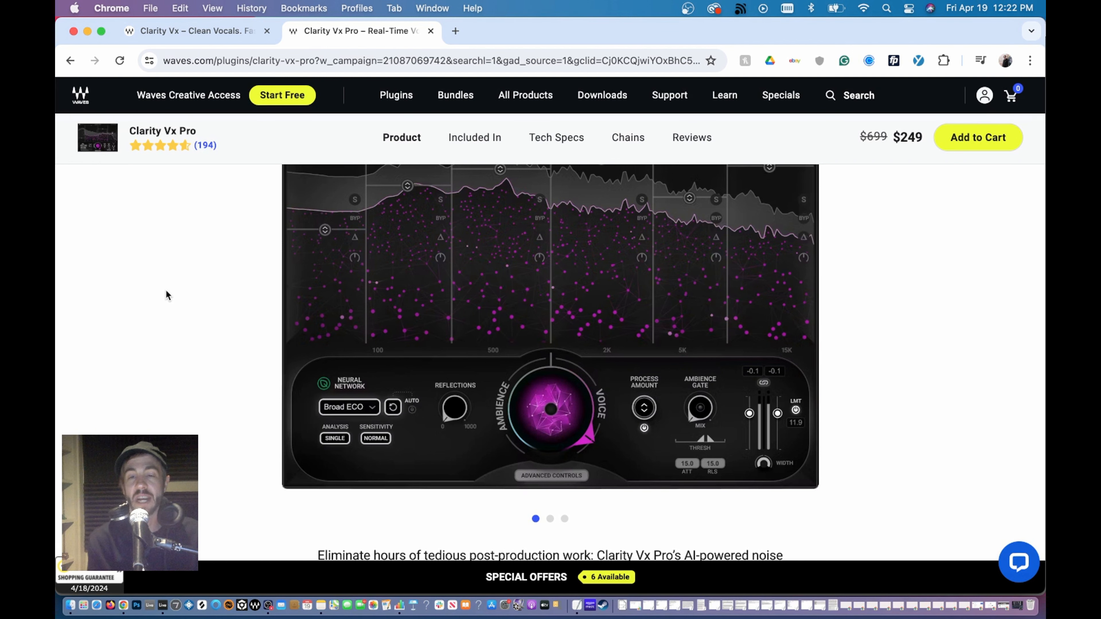
{"action": "scroll", "coordinate": [166, 291], "scroll_direction": "up", "scroll_amount": 15}
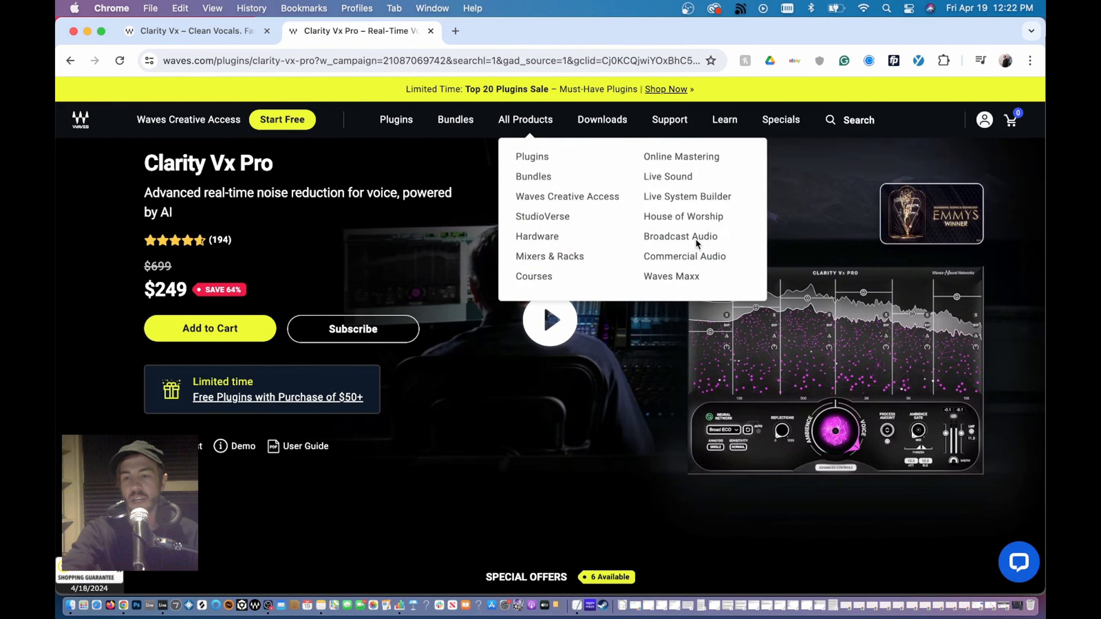
Step: Switch to the Internet Archive window and examine the download options for the film "Them! 1954 colorized"
{"action": "left_click", "coordinate": [1004, 608]}
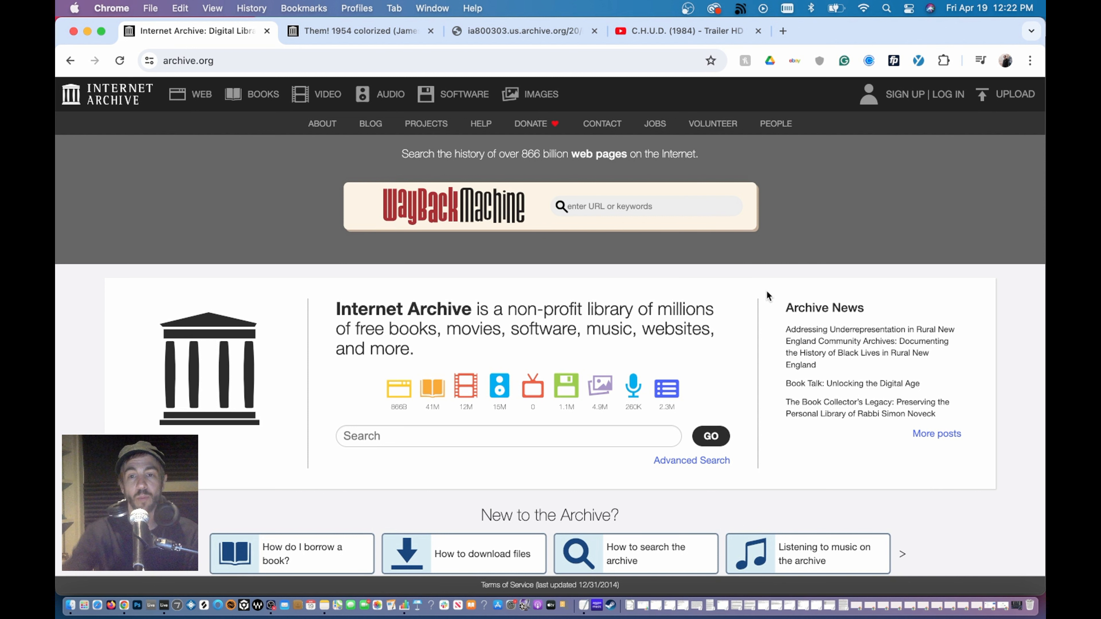
{"action": "left_click", "coordinate": [391, 36]}
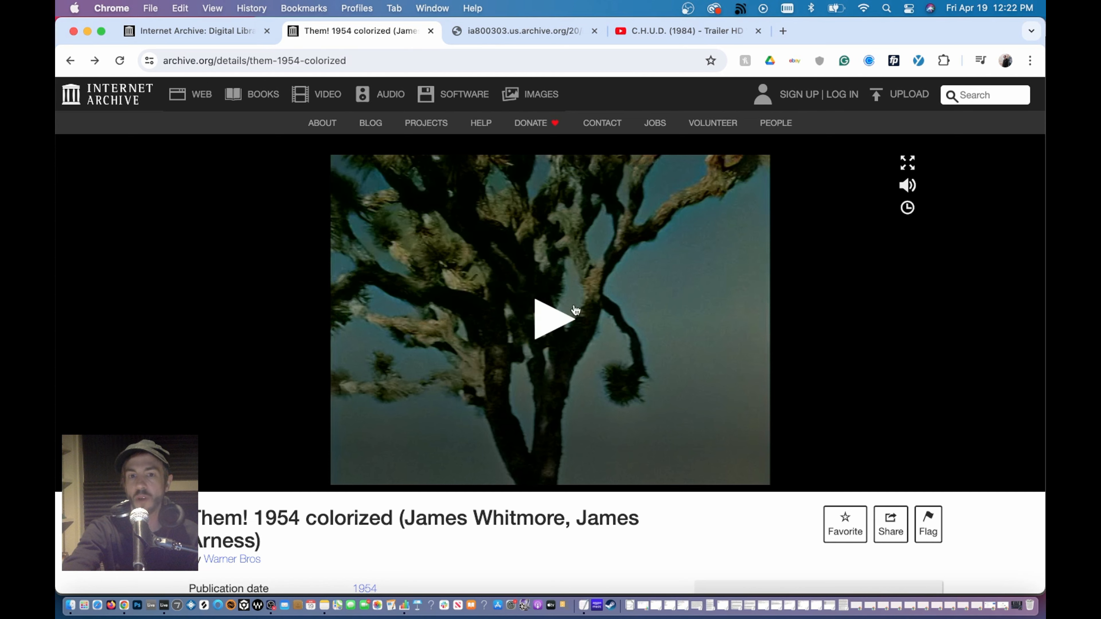
{"action": "scroll", "coordinate": [792, 327], "scroll_direction": "down", "scroll_amount": 5}
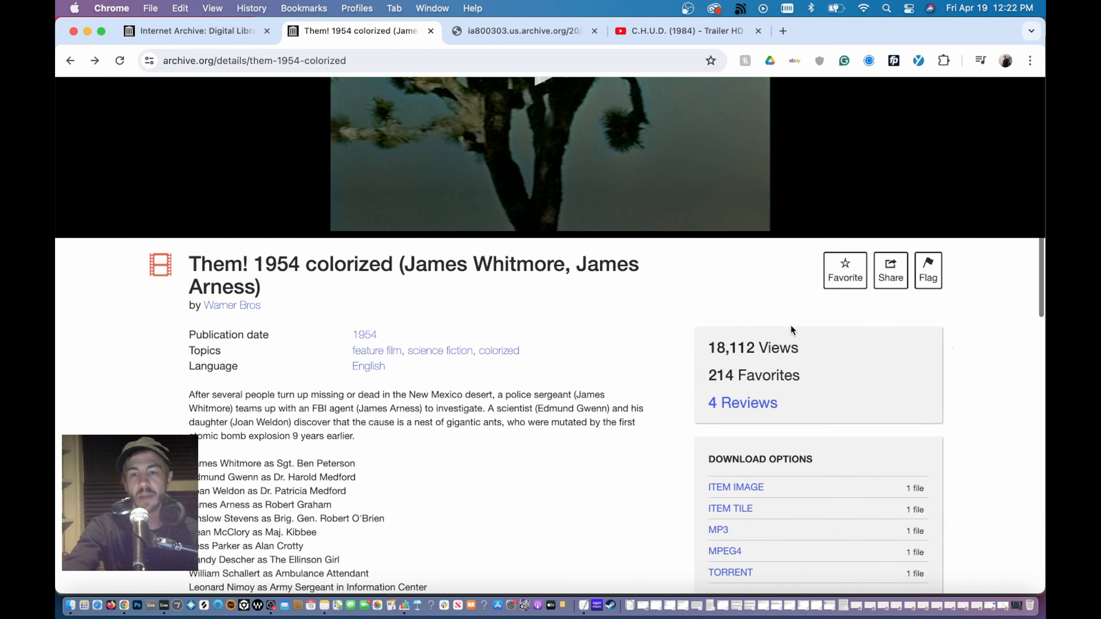
{"action": "scroll", "coordinate": [791, 325], "scroll_direction": "down", "scroll_amount": 3}
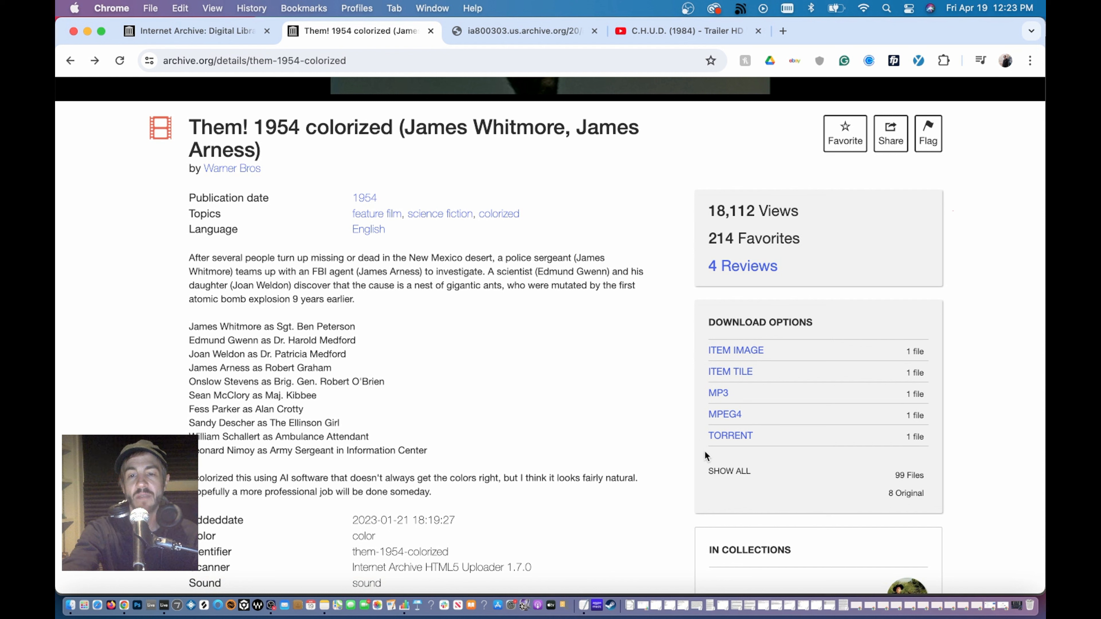
{"action": "mouse_move", "coordinate": [727, 397]}
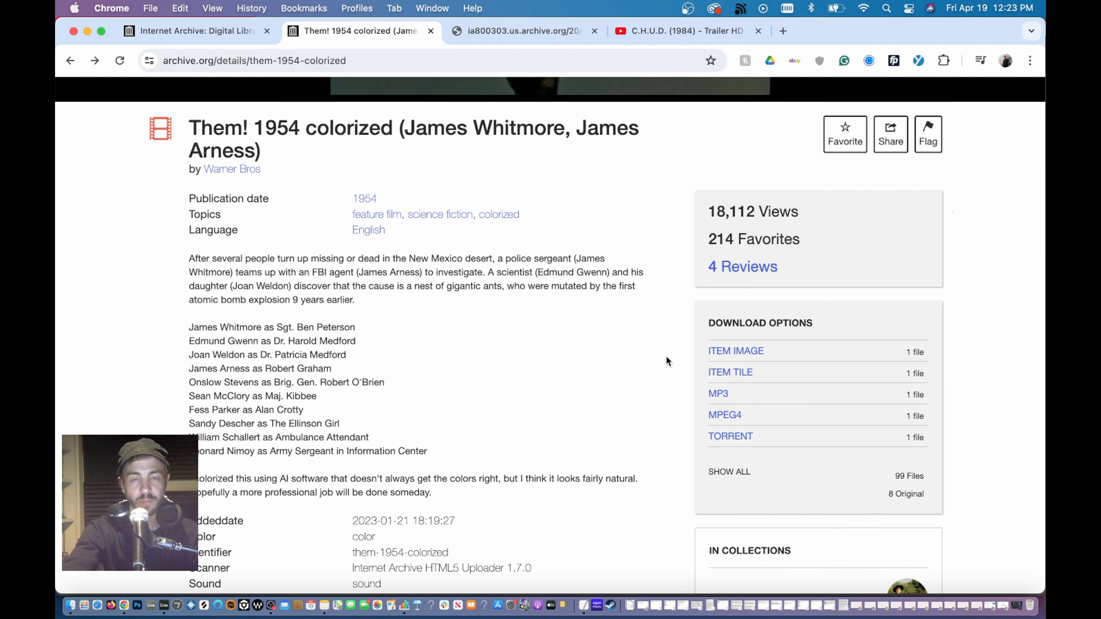
{"action": "scroll", "coordinate": [655, 312], "scroll_direction": "up", "scroll_amount": 10}
Step: Play a short dialogue passage from the Them! 1954 colorized MP4 and pause it
{"action": "left_click", "coordinate": [543, 28]}
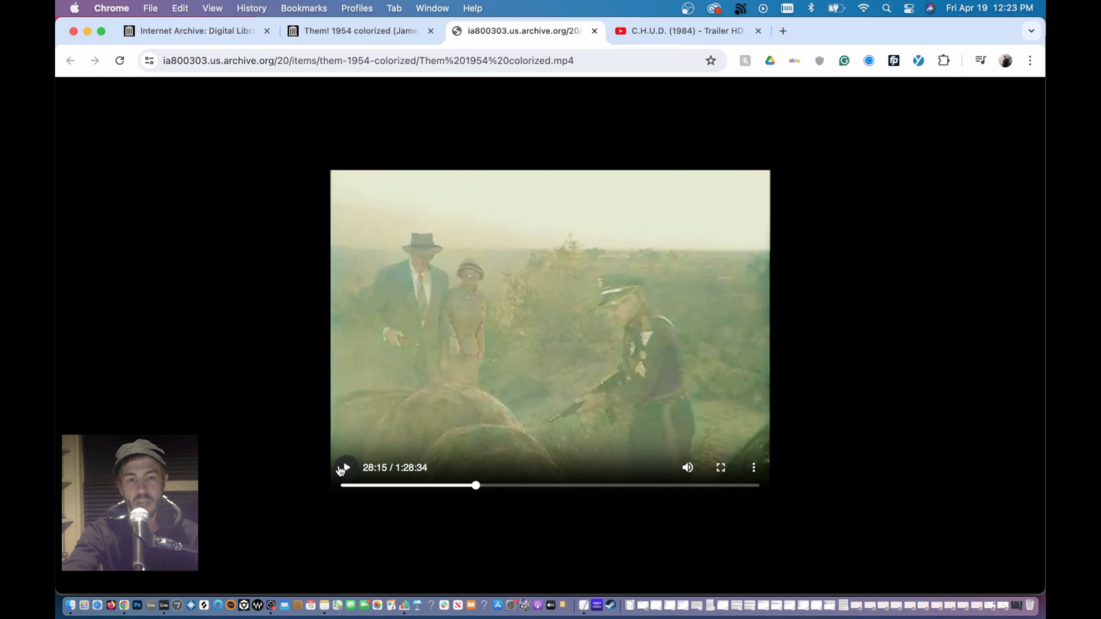
{"action": "left_click", "coordinate": [340, 469]}
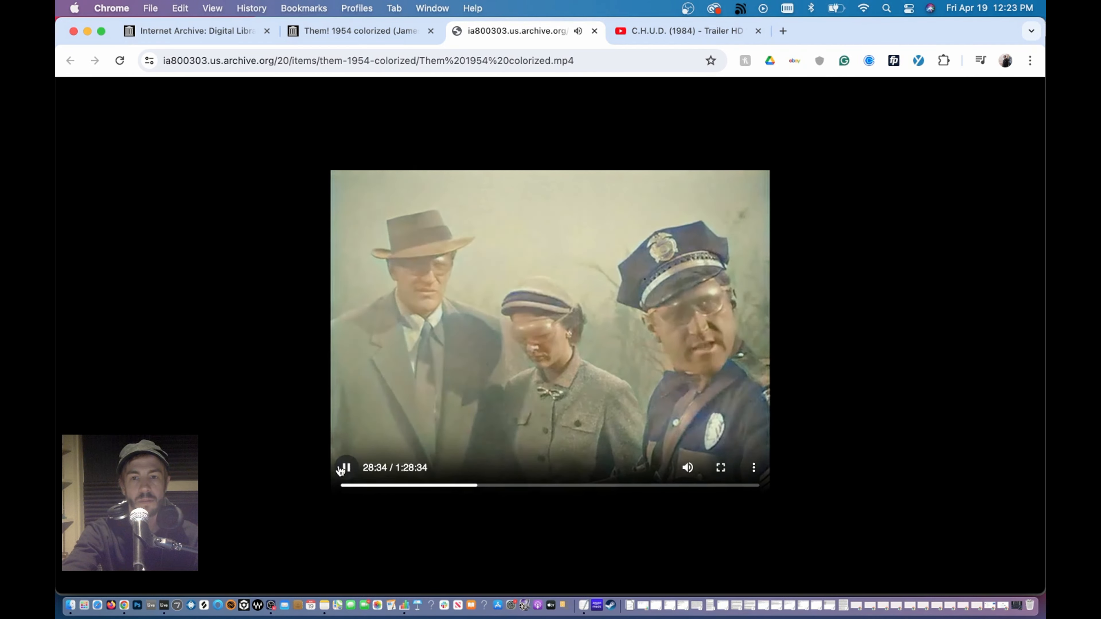
{"action": "left_click", "coordinate": [341, 469]}
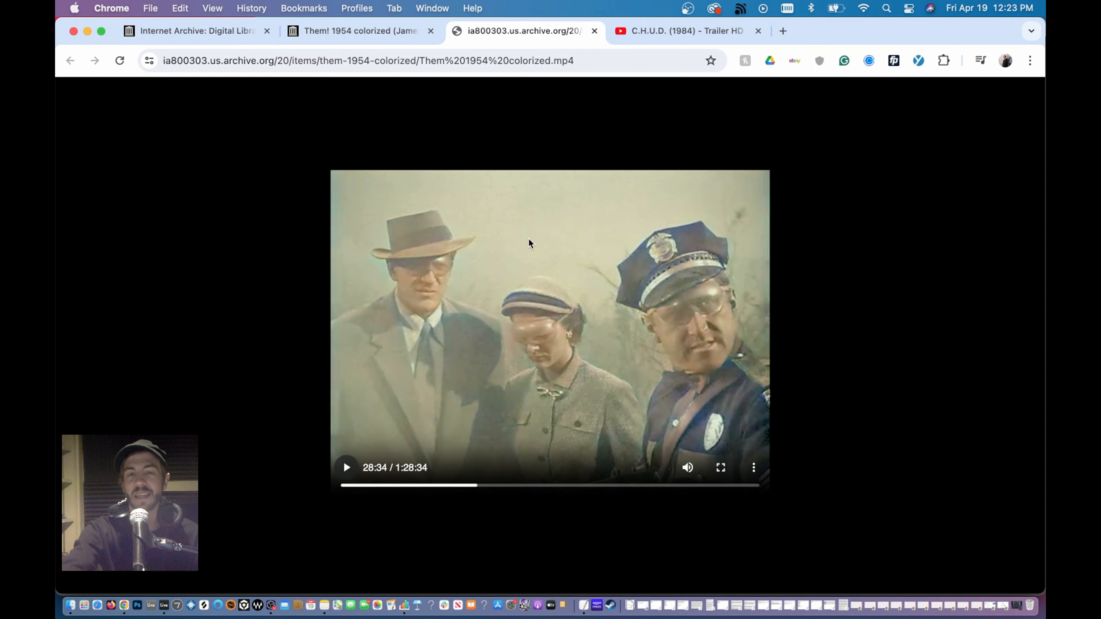
Step: View the C.H.U.D. (1984) trailer on YouTube alongside the Them! 1954 colorized archive page
{"action": "left_click", "coordinate": [684, 40]}
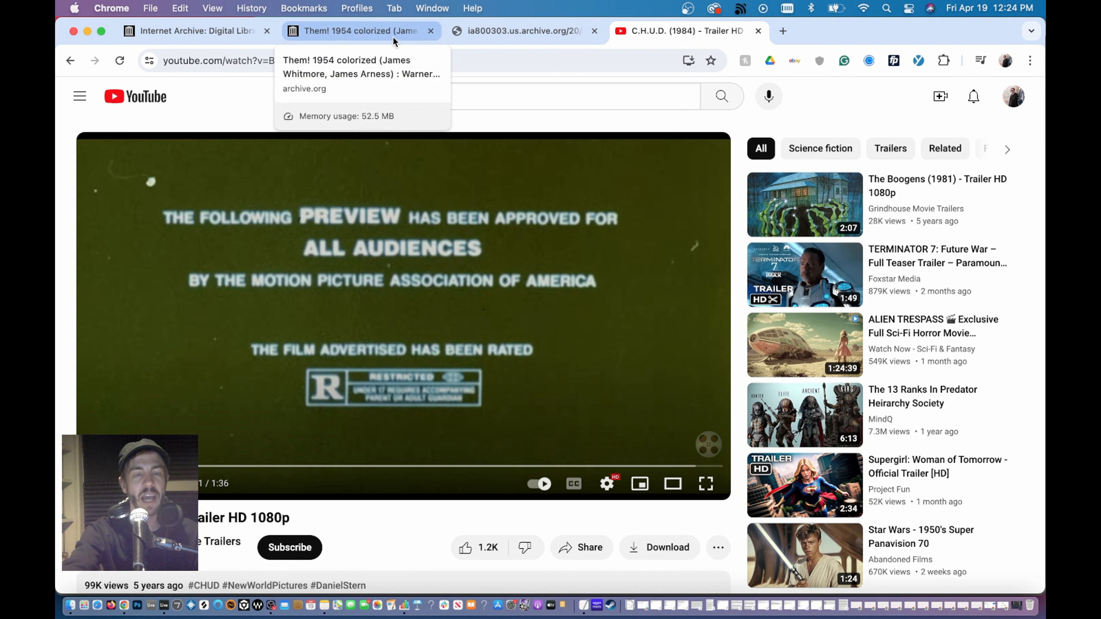
{"action": "left_click", "coordinate": [321, 34]}
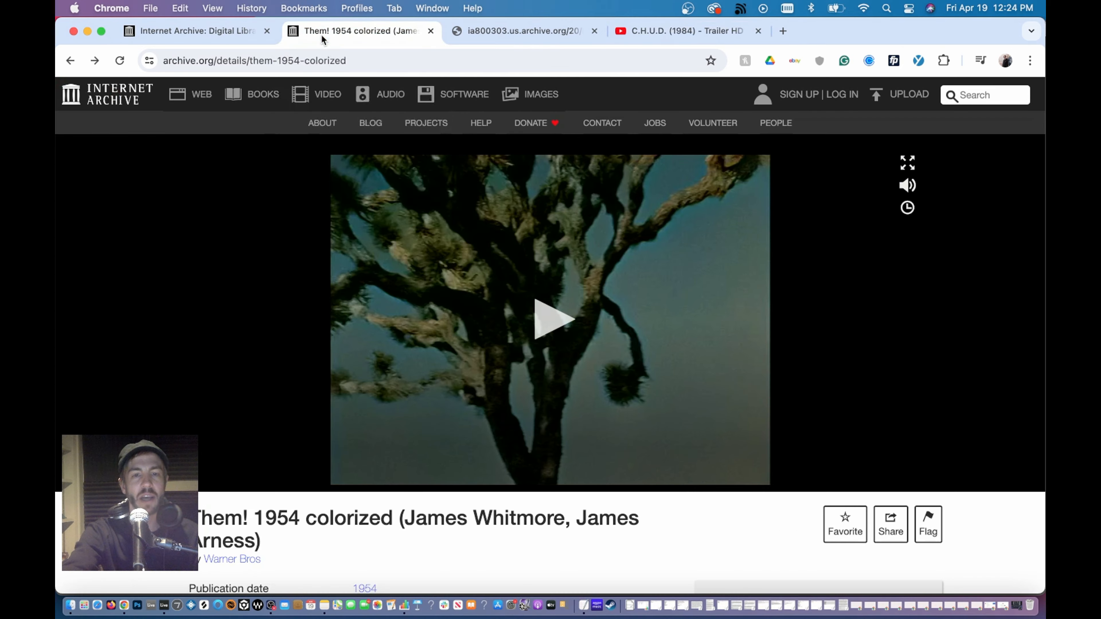
{"action": "scroll", "coordinate": [527, 329], "scroll_direction": "down", "scroll_amount": 10}
{"action": "scroll", "coordinate": [527, 329], "scroll_direction": "up", "scroll_amount": 10}
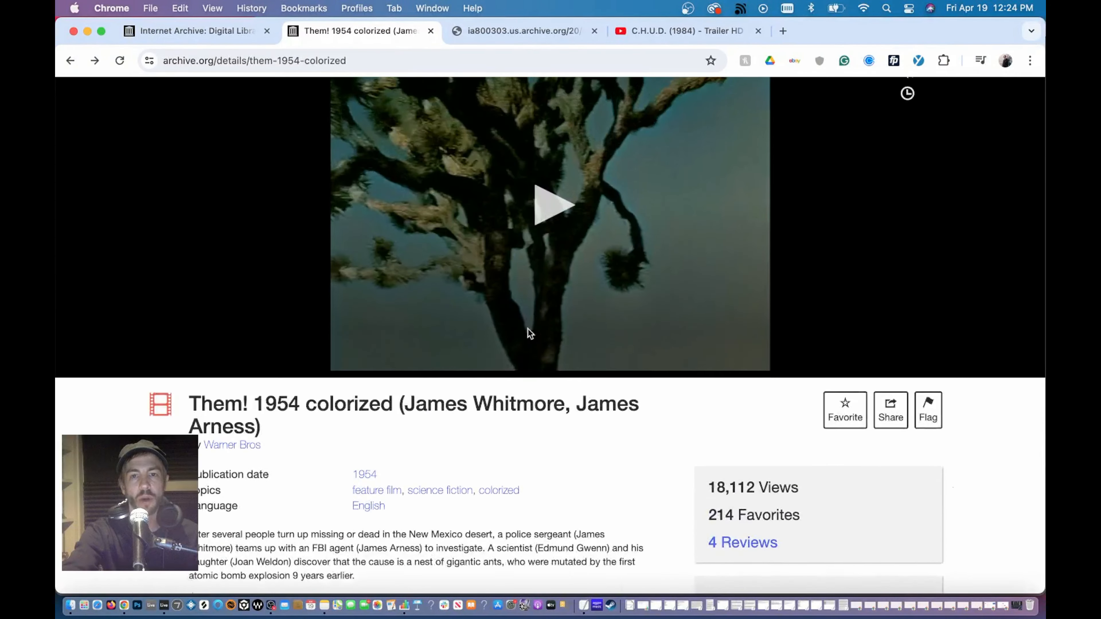
{"action": "left_click", "coordinate": [659, 32]}
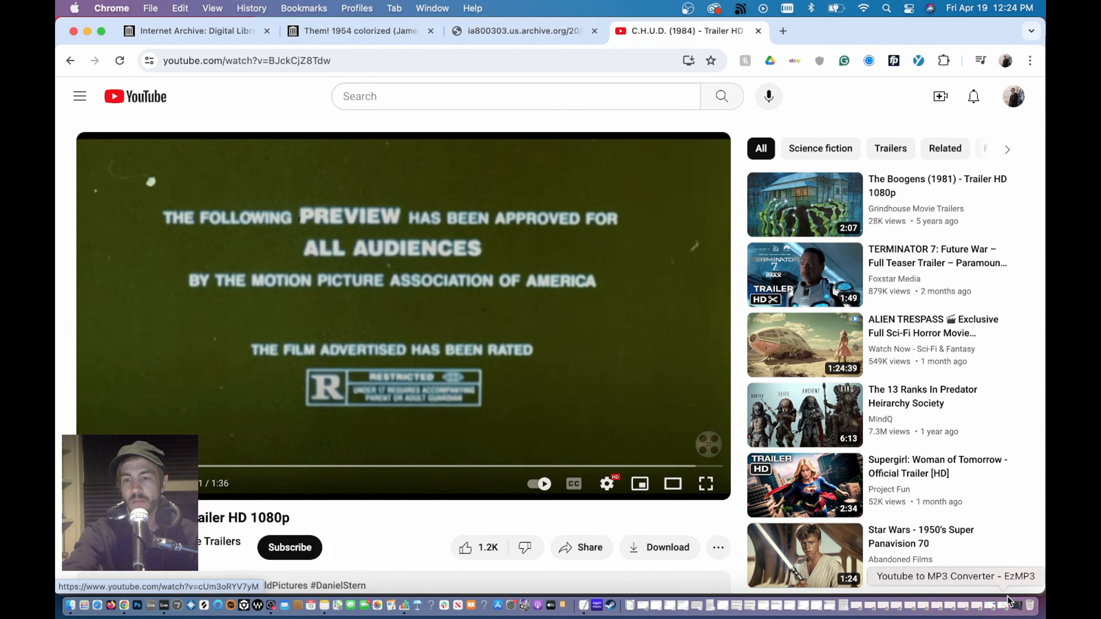
Step: Look at the EzMP3 YouTube-to-MP3 converter, minimize its window and return to the Them! 1954 colorized page
{"action": "left_click", "coordinate": [1004, 608]}
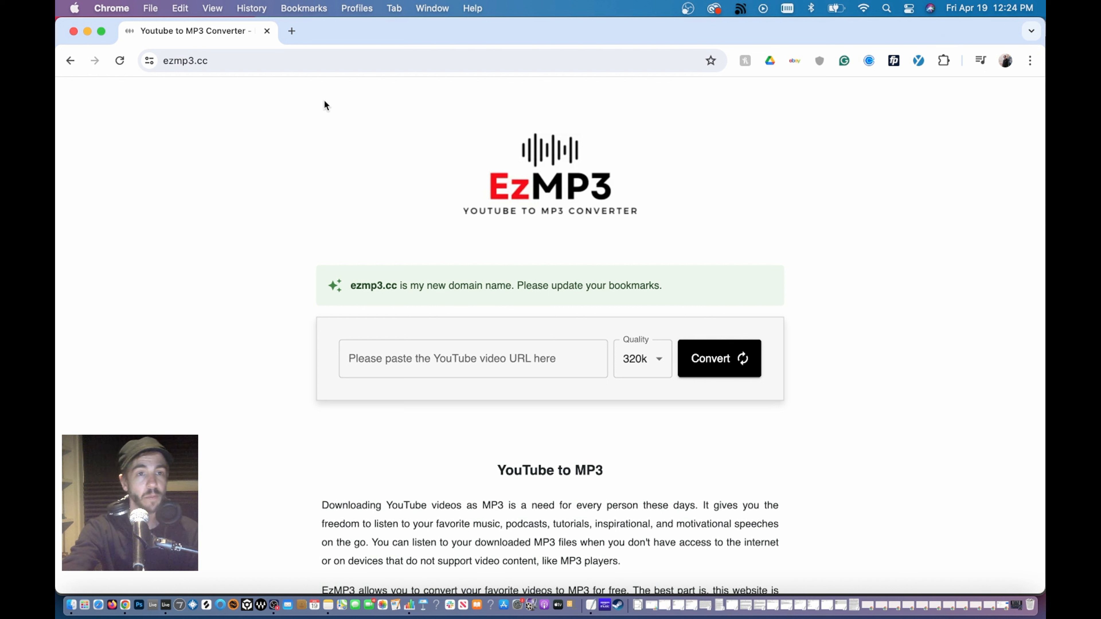
{"action": "left_click", "coordinate": [86, 31]}
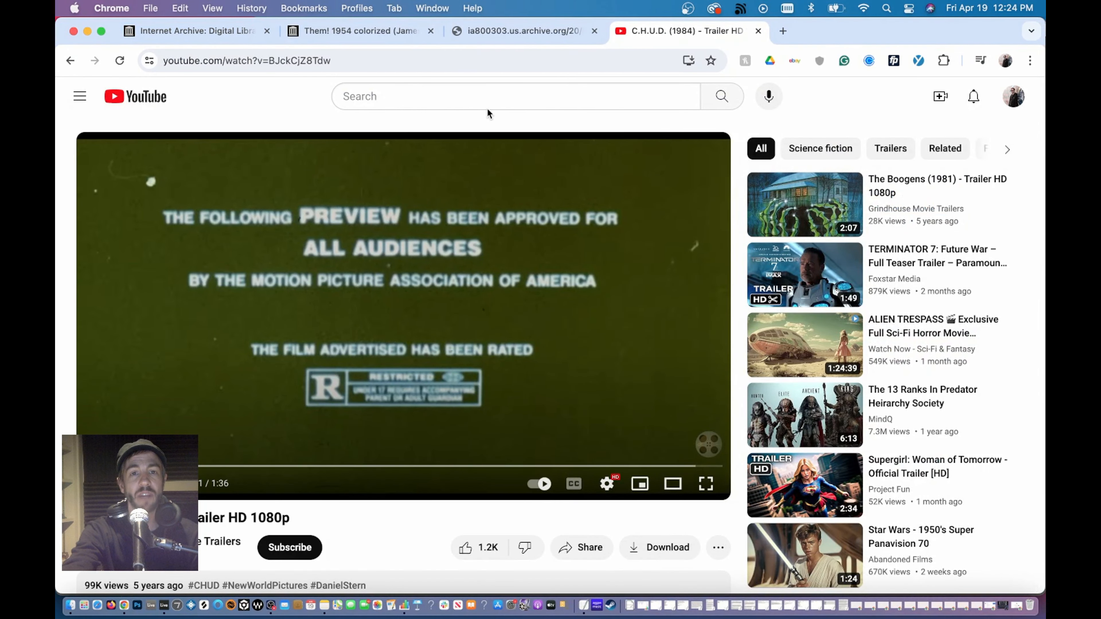
{"action": "left_click", "coordinate": [372, 31]}
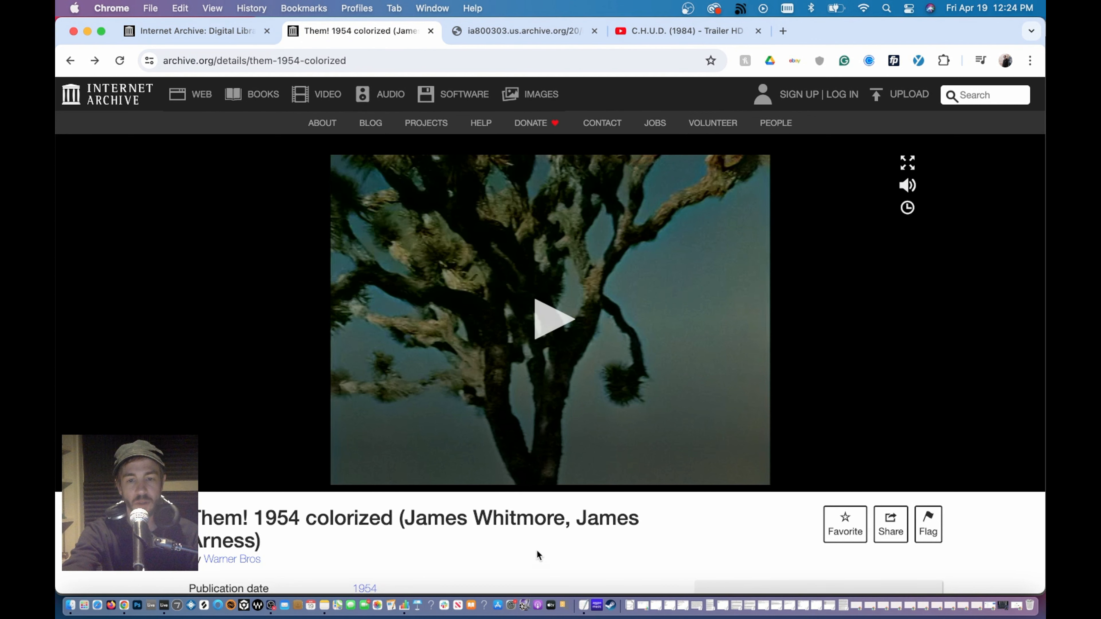
Step: Switch to Ableton Live and inspect the waveforms of the full Them 1954 clip and the shorter clip below it on the THEM! Sample track
{"action": "left_click", "coordinate": [165, 607]}
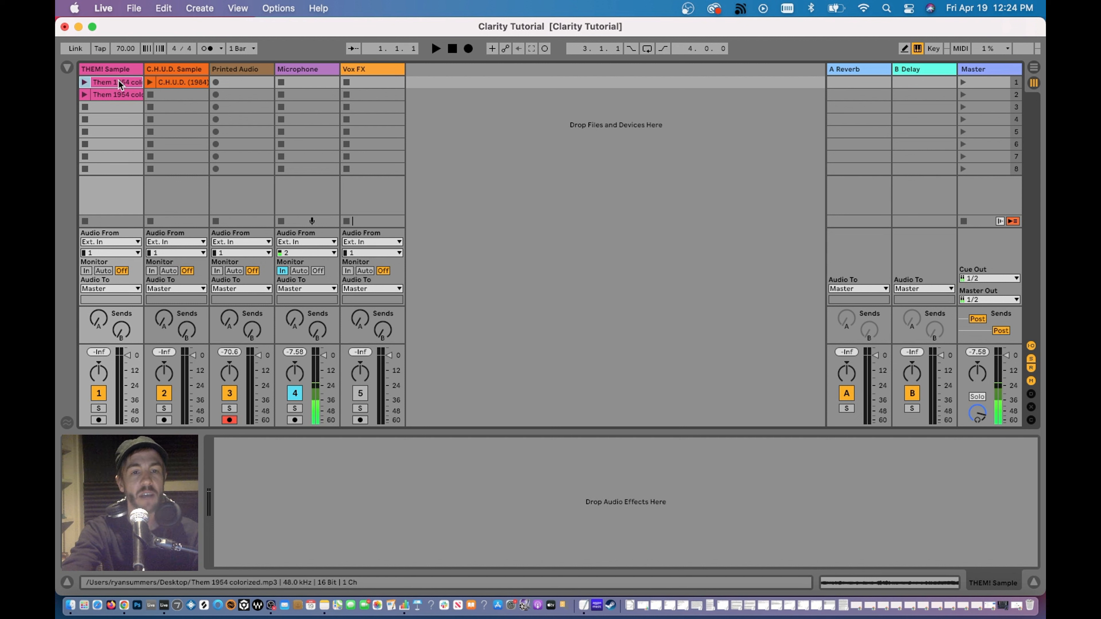
{"action": "left_click", "coordinate": [123, 95]}
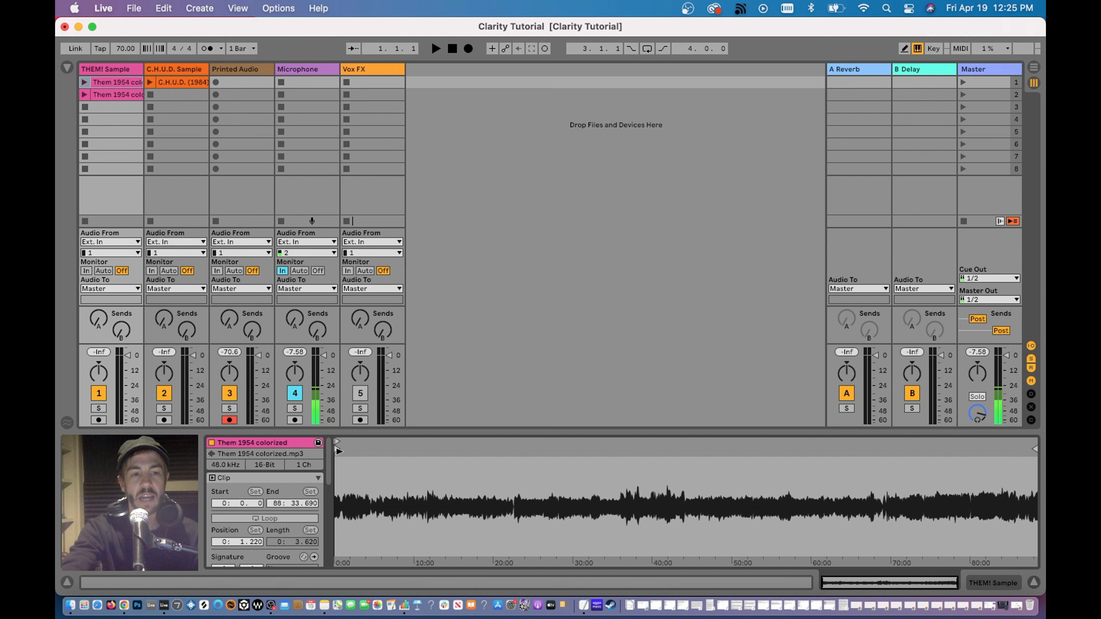
{"action": "scroll", "coordinate": [286, 527], "scroll_direction": "down", "scroll_amount": 5}
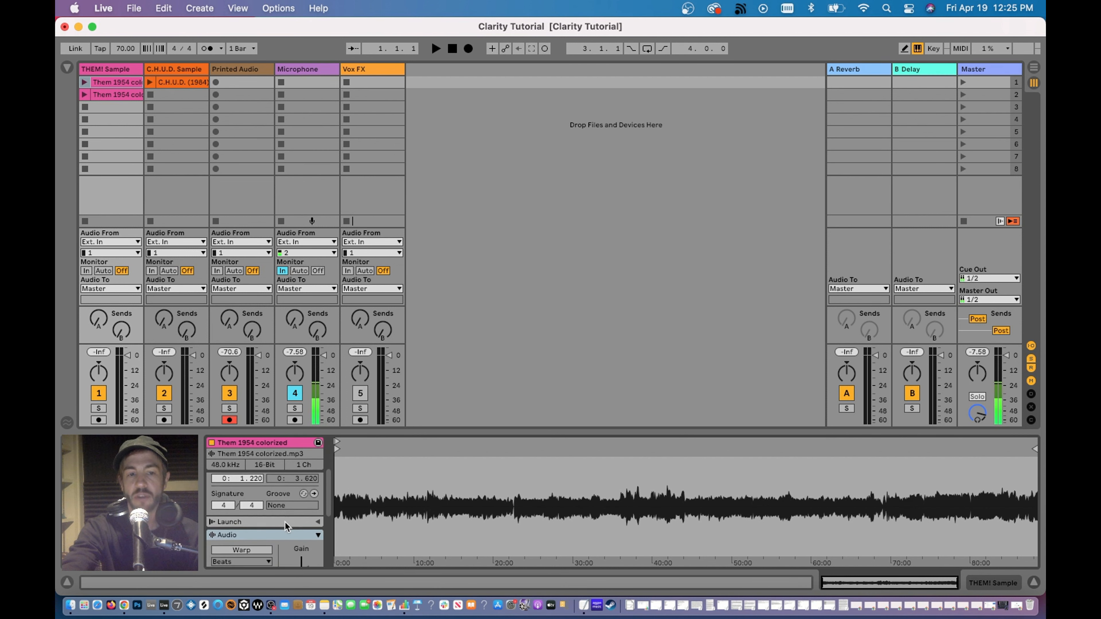
{"action": "scroll", "coordinate": [286, 527], "scroll_direction": "down", "scroll_amount": 2}
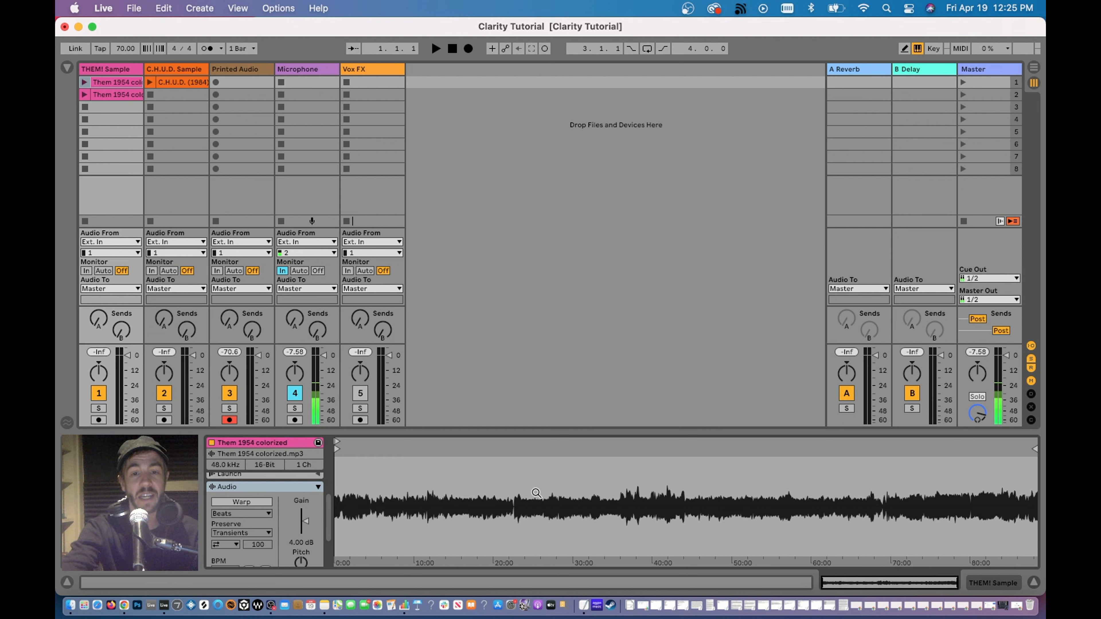
{"action": "mouse_move", "coordinate": [537, 497]}
{"action": "left_mouse_down"}
{"action": "mouse_move", "coordinate": [524, 533]}
{"action": "mouse_move", "coordinate": [466, 533]}
{"action": "left_mouse_up"}
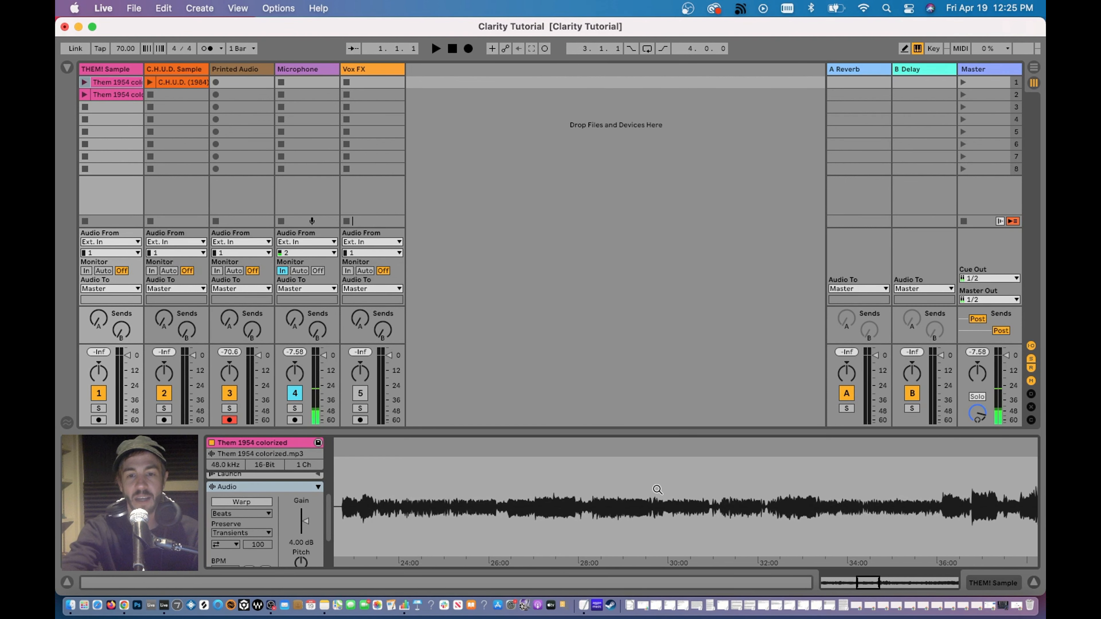
{"action": "left_click_drag", "start_coordinate": [649, 490], "coordinate": [548, 508]}
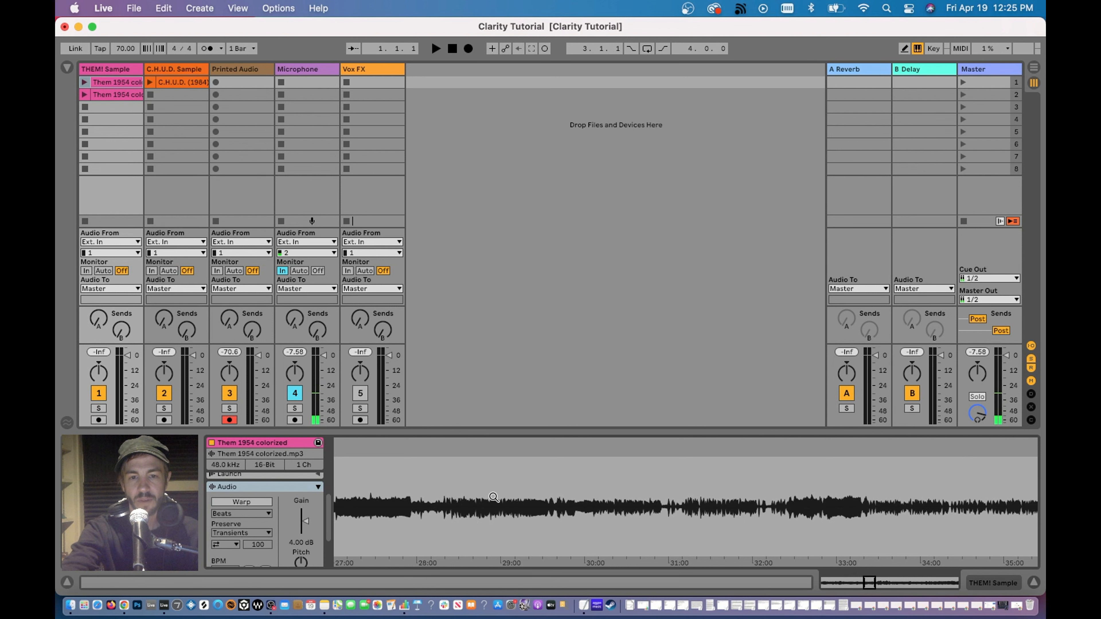
{"action": "left_click", "coordinate": [124, 95]}
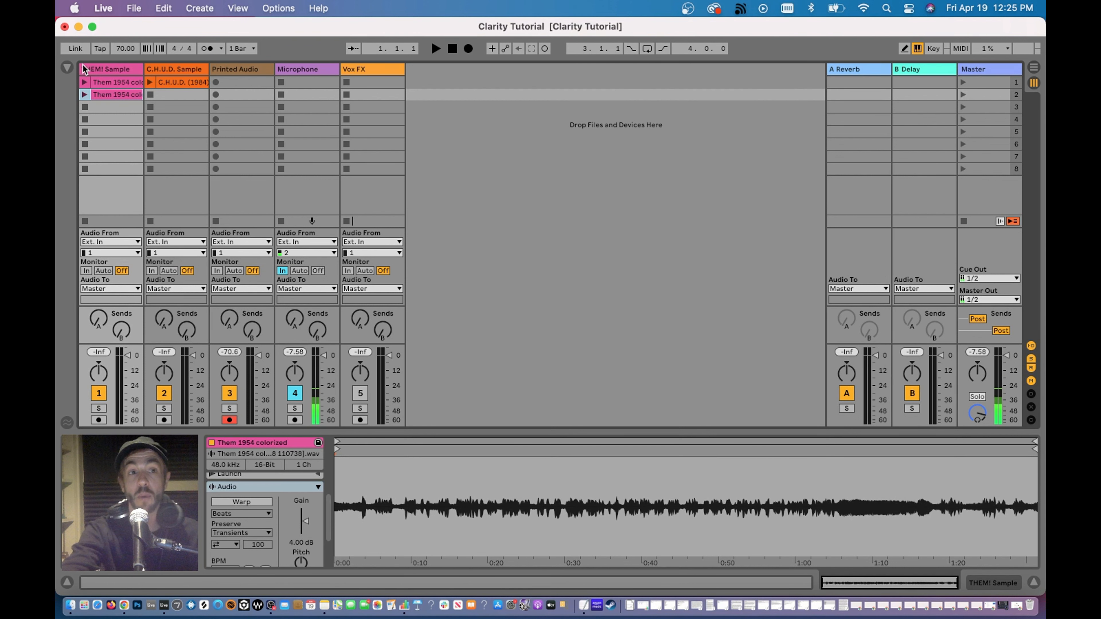
Step: Load the Clarity Vx Mono plug-in from the WaveShell1-VST 14.12 folder onto the THEM! Sample track
{"action": "left_click", "coordinate": [68, 68]}
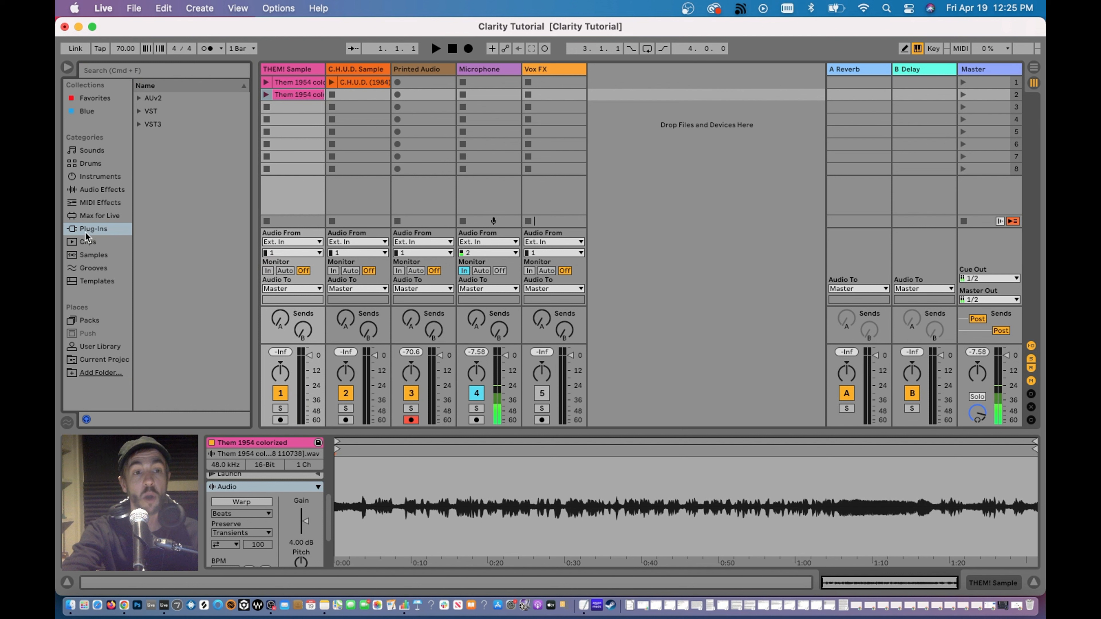
{"action": "left_click", "coordinate": [140, 112]}
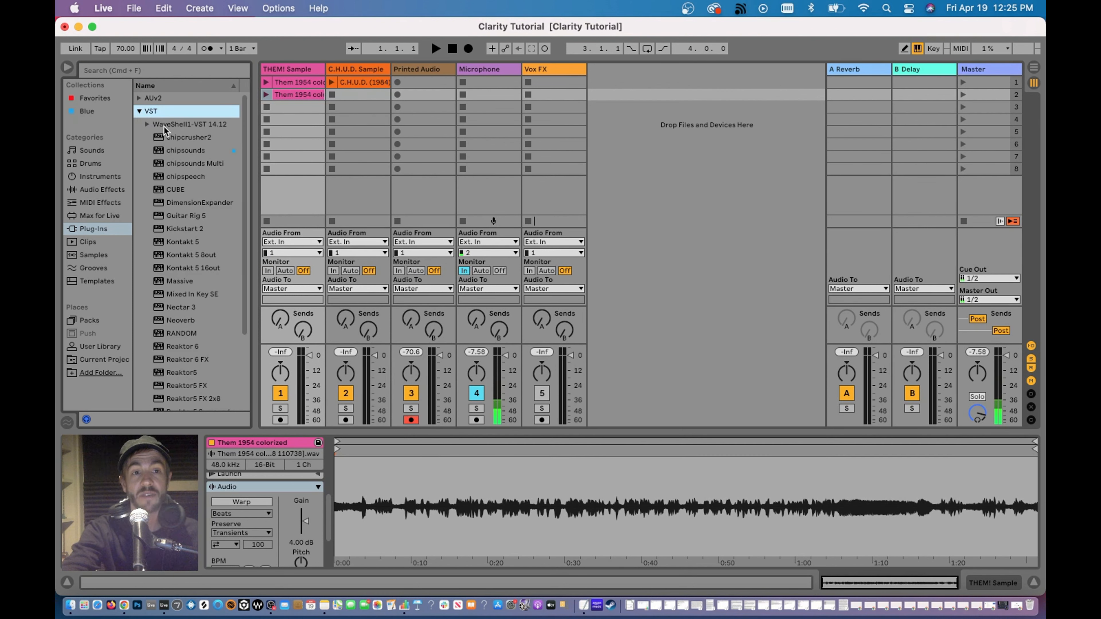
{"action": "left_click", "coordinate": [148, 124]}
{"action": "left_click", "coordinate": [185, 140]}
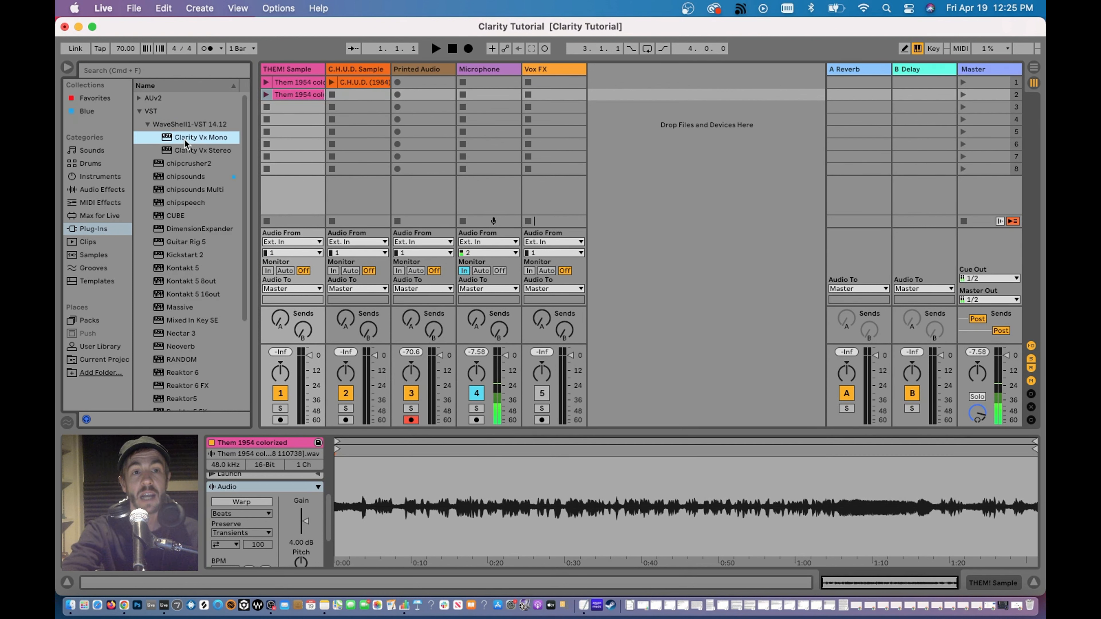
{"action": "left_click_drag", "start_coordinate": [191, 143], "coordinate": [287, 68]}
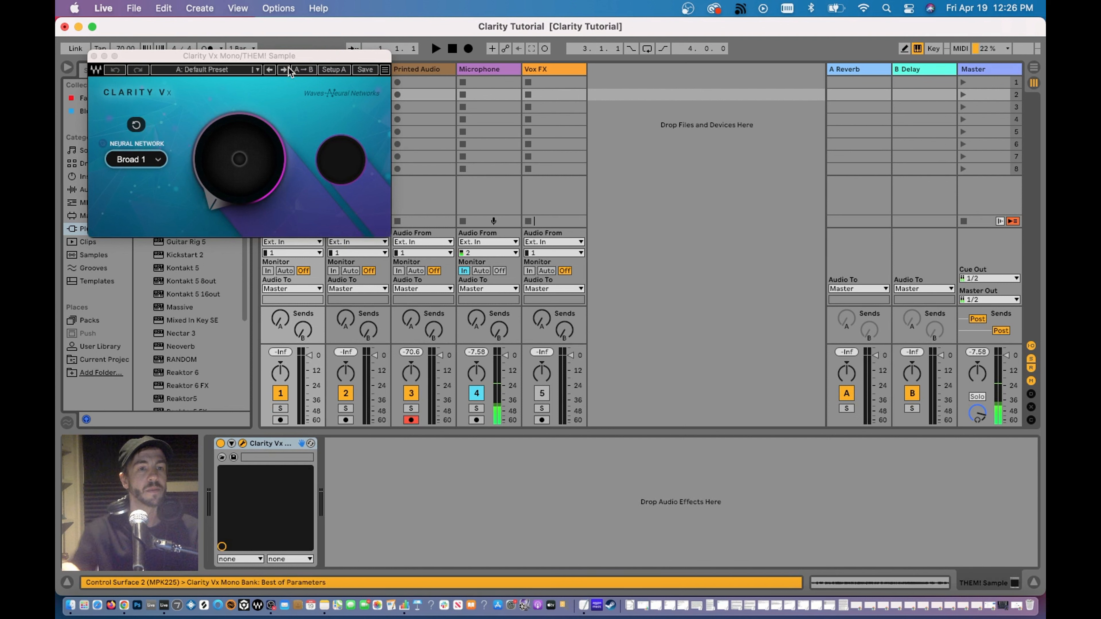
Step: Switch the Clarity Vx neural network to Broad 2 and back to Broad 1
{"action": "left_click", "coordinate": [154, 161]}
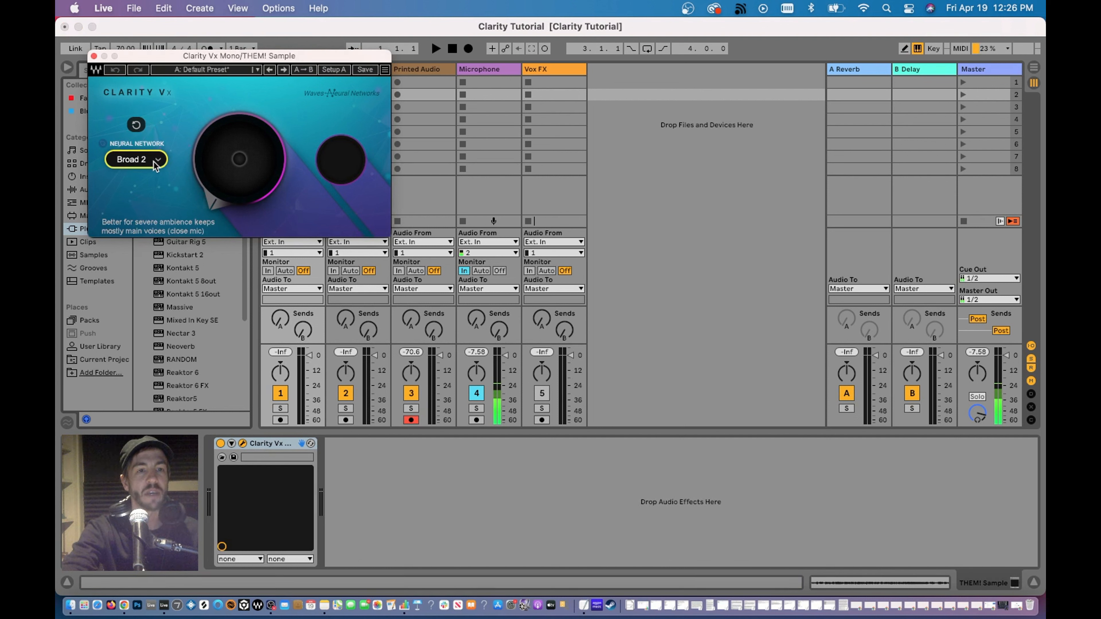
{"action": "left_click", "coordinate": [154, 162]}
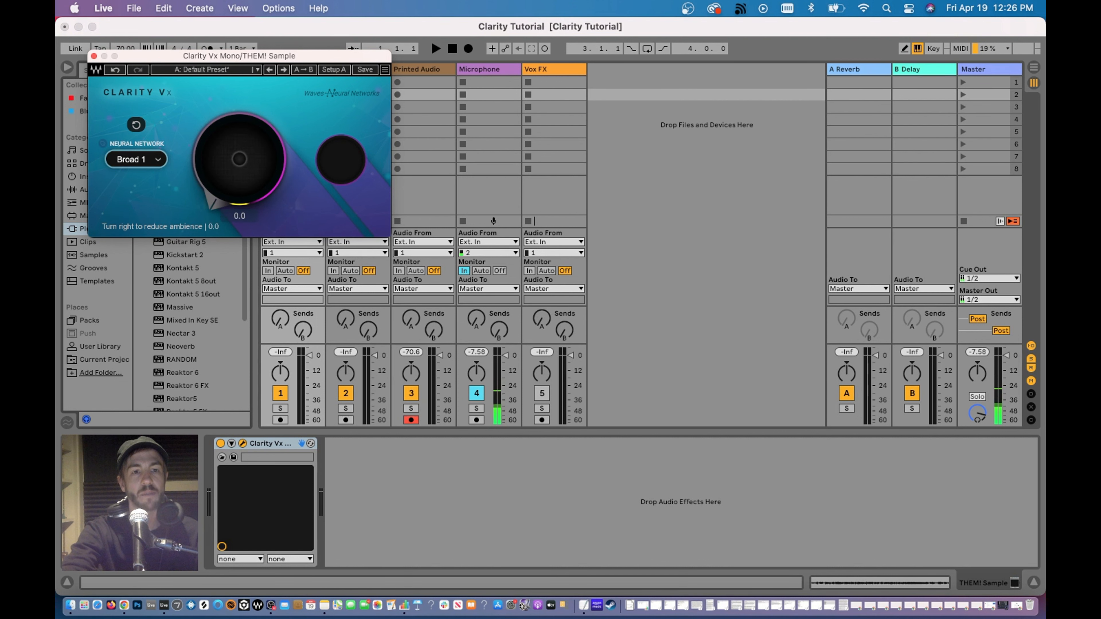
Step: Play the shorter Them 1954 clip while raising the Clarity Vx ambience reduction to about three quarters, stop playback and close the plug-in window
{"action": "left_click_drag", "start_coordinate": [166, 60], "coordinate": [549, 52]}
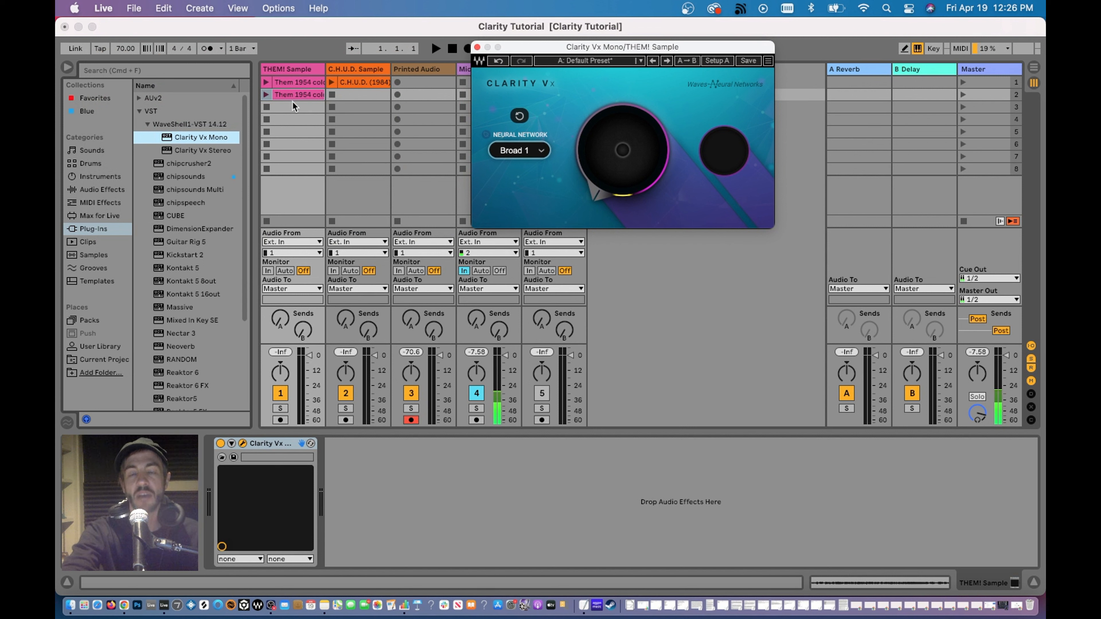
{"action": "mouse_move", "coordinate": [585, 164]}
{"action": "left_mouse_down"}
{"action": "mouse_move", "coordinate": [585, 146]}
{"action": "mouse_move", "coordinate": [585, 165]}
{"action": "left_mouse_up"}
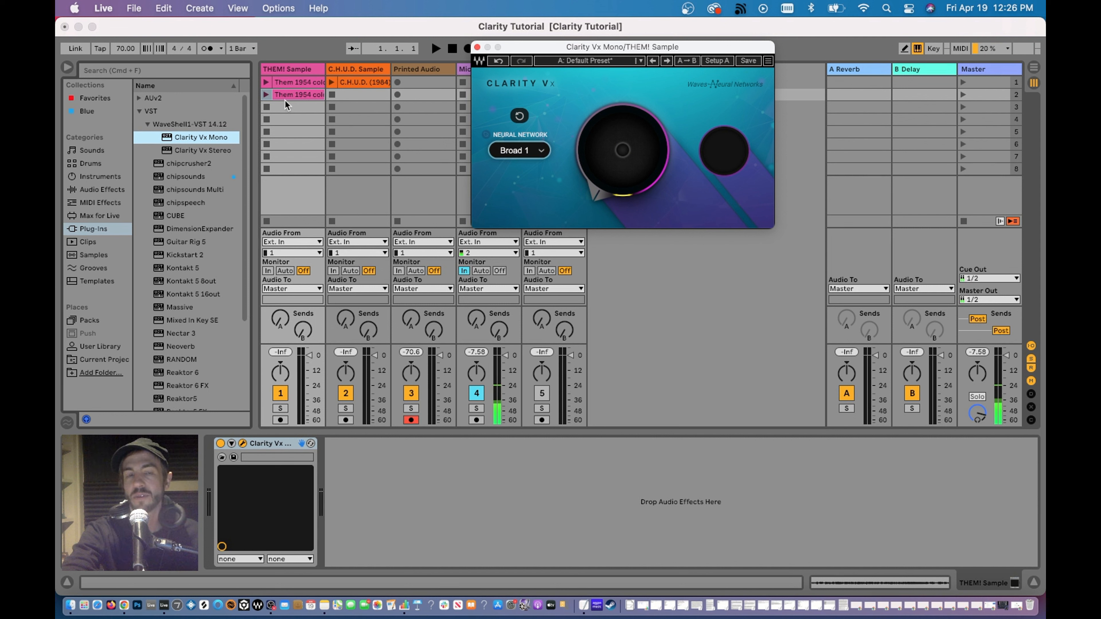
{"action": "left_click", "coordinate": [266, 94]}
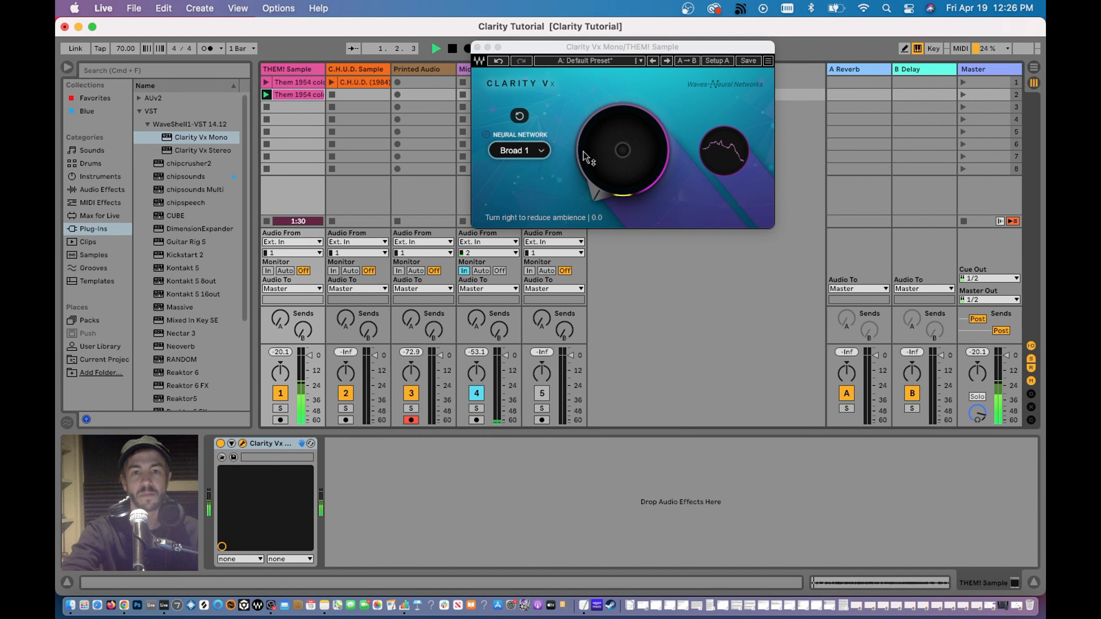
{"action": "left_click_drag", "start_coordinate": [590, 157], "coordinate": [590, 72]}
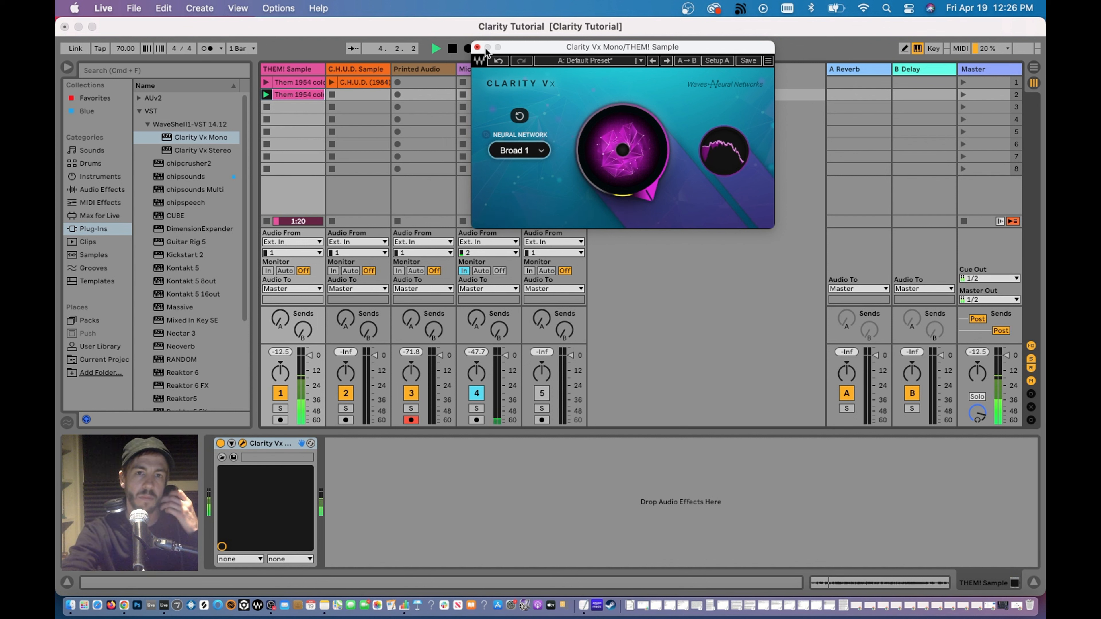
{"action": "key", "text": "space"}
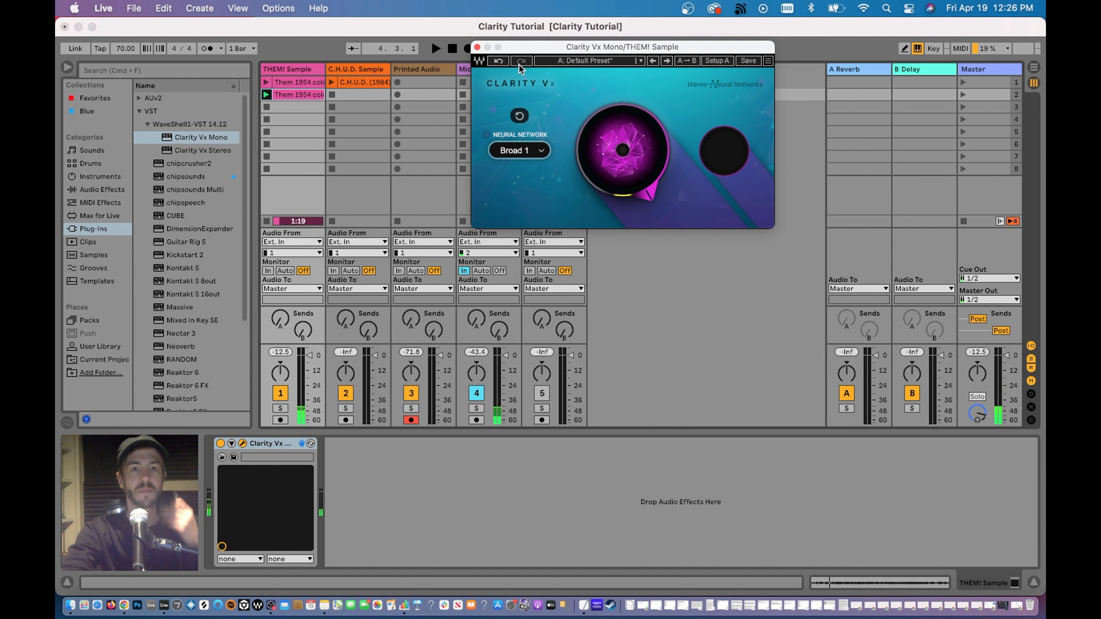
{"action": "left_click", "coordinate": [477, 47]}
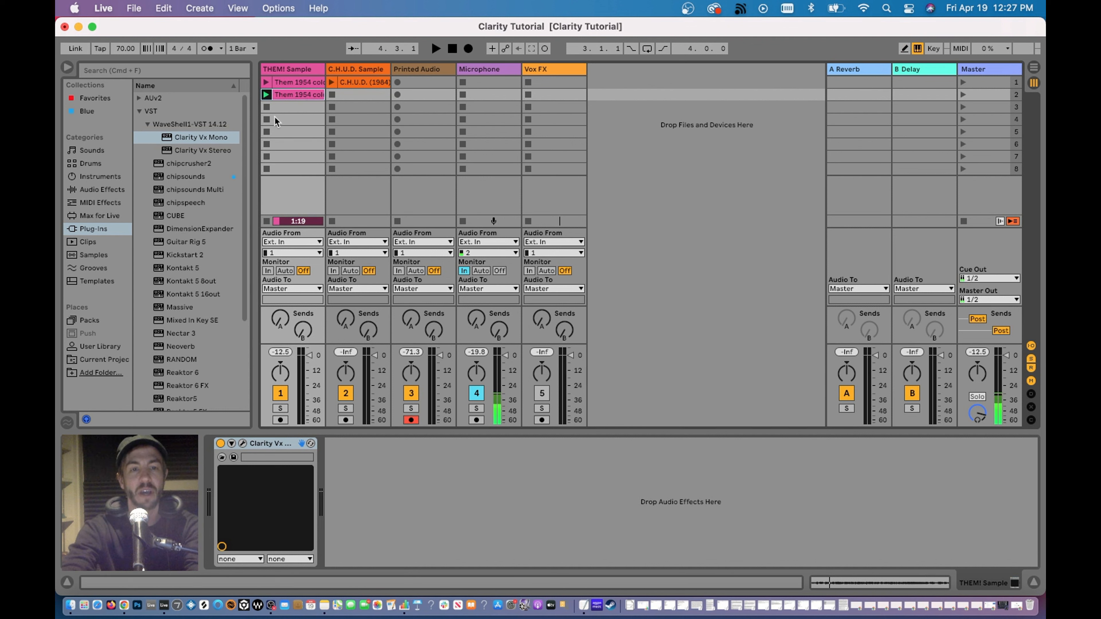
Step: Route the THEM! Sample track's output to Printed Audio and deactivate the Printed Audio track
{"action": "left_click", "coordinate": [275, 290]}
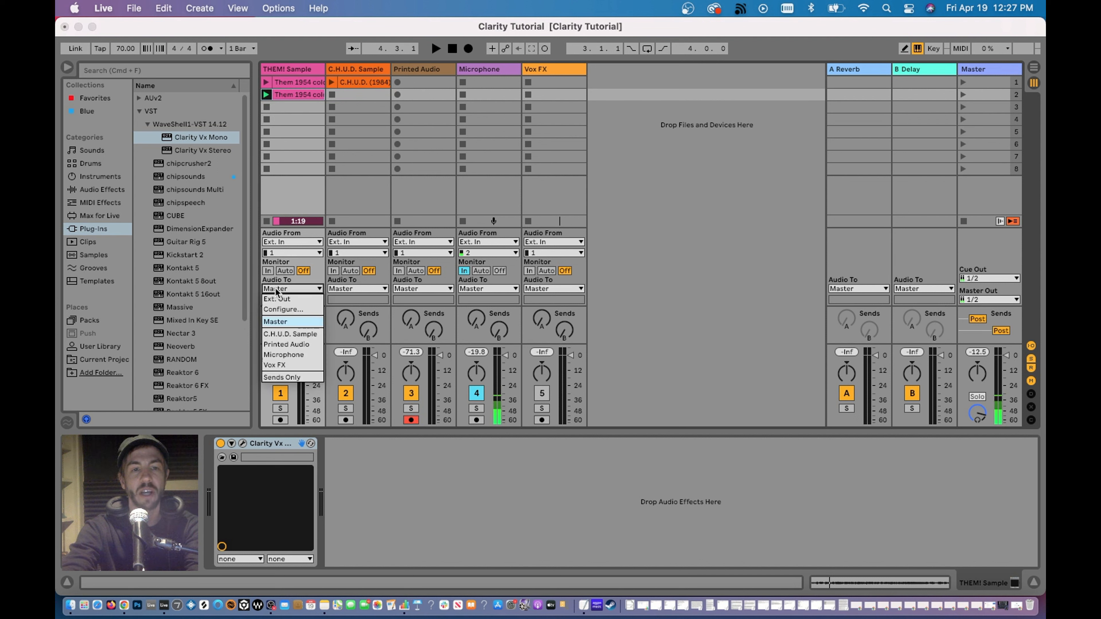
{"action": "left_click", "coordinate": [283, 345]}
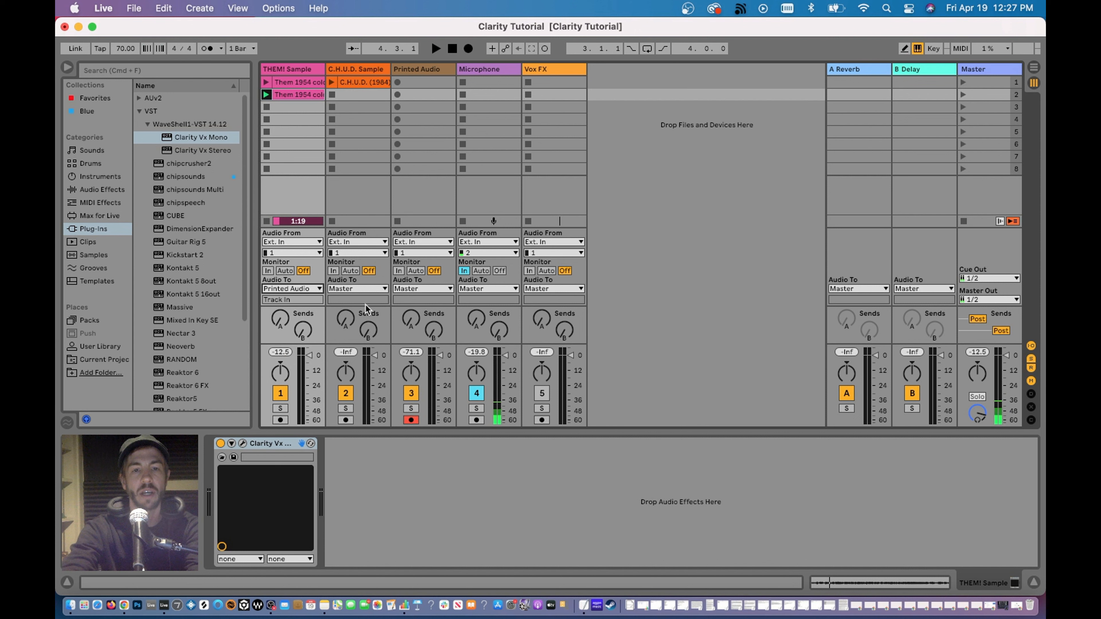
{"action": "left_click", "coordinate": [410, 392]}
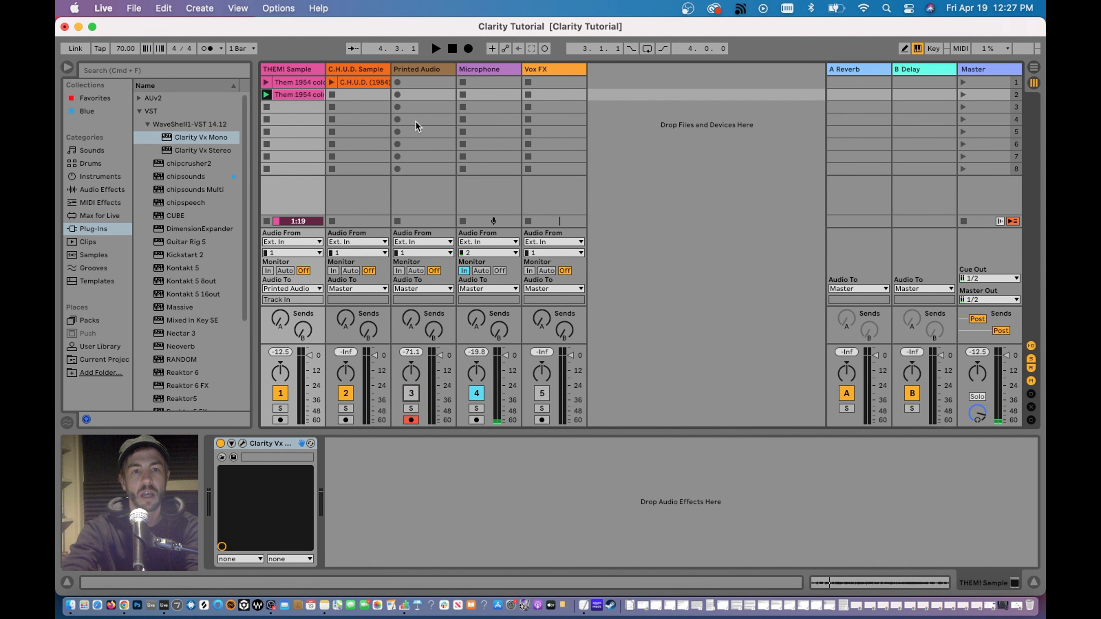
Step: Record the shorter Them 1954 clip into the first Printed Audio slot and stop after the dialogue is captured
{"action": "left_click", "coordinate": [398, 82]}
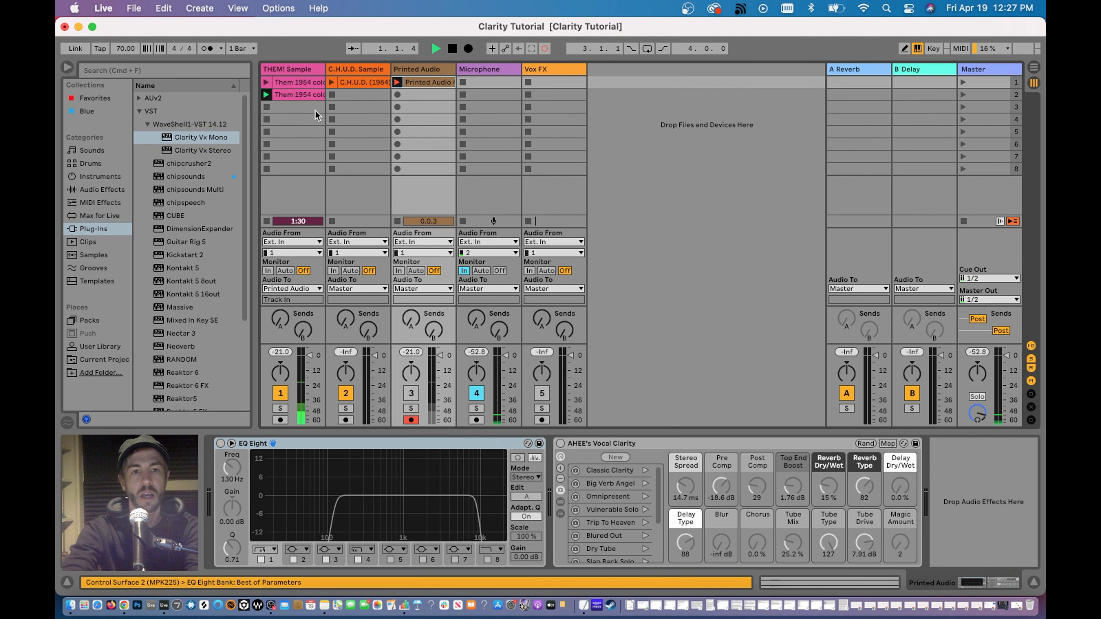
{"action": "left_click", "coordinate": [268, 94]}
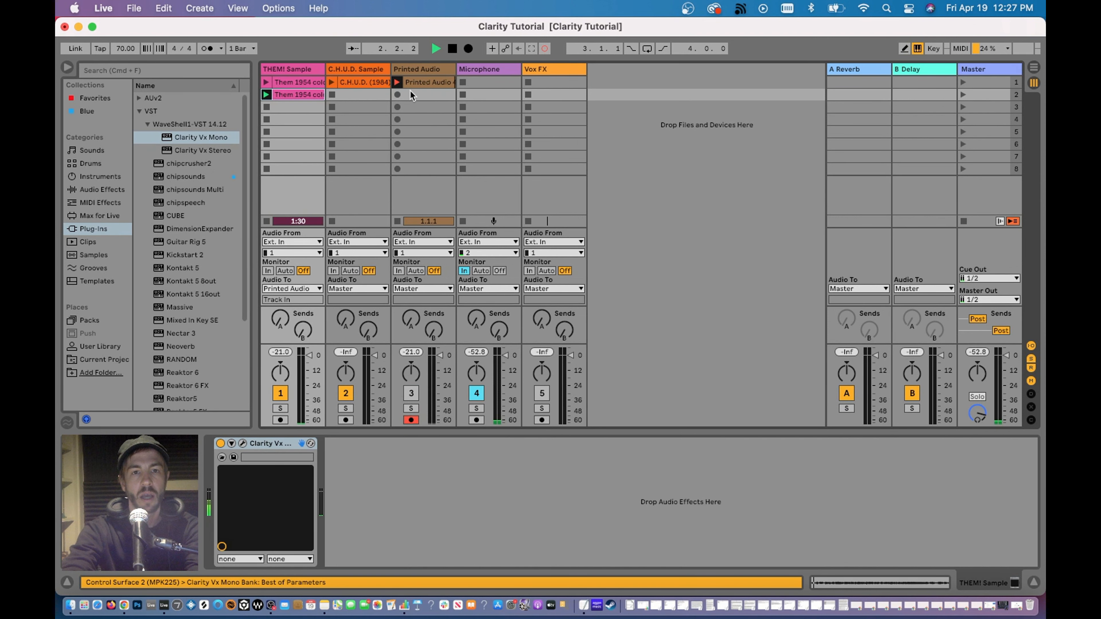
{"action": "left_click", "coordinate": [418, 86]}
{"action": "double_click", "coordinate": [419, 86]}
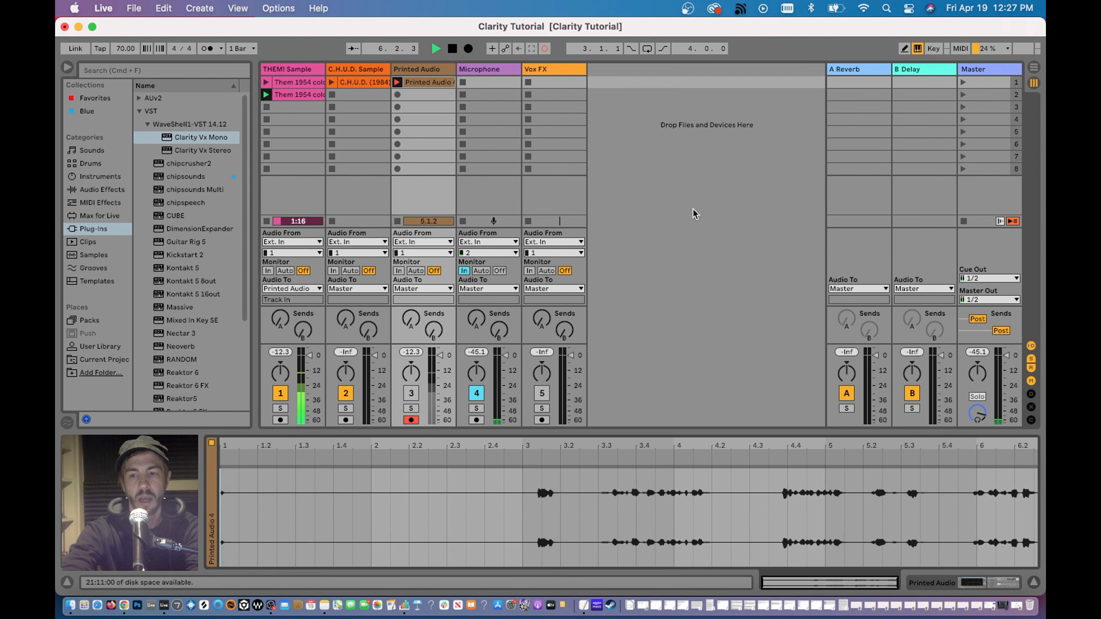
{"action": "key", "text": "space"}
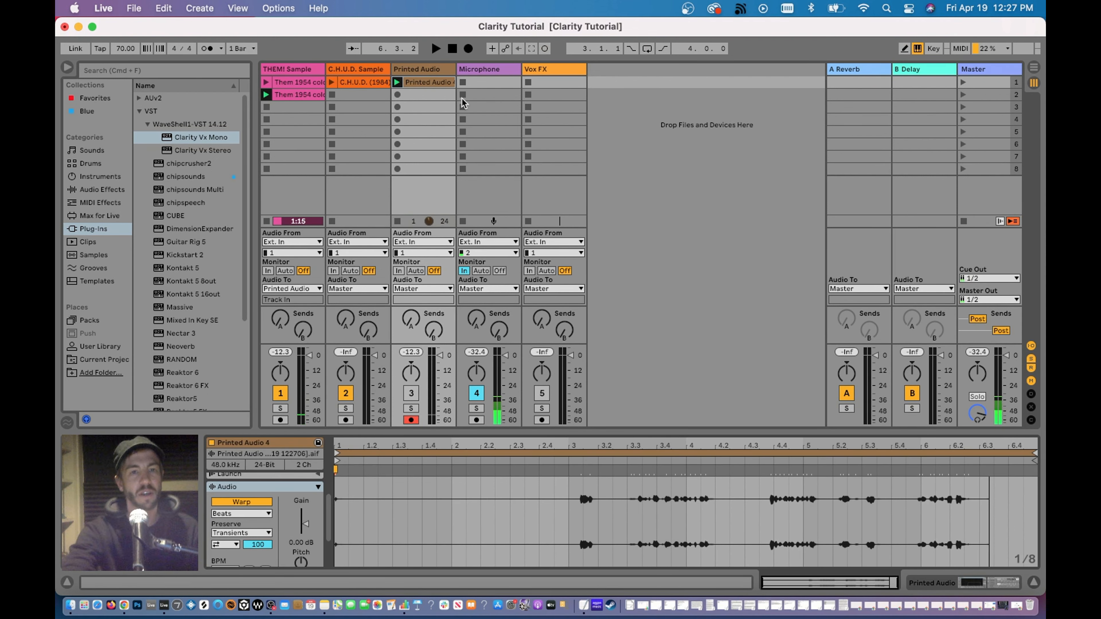
Step: Route the THEM! Sample track back to Master, deactivate that track and reactivate Printed Audio
{"action": "left_click", "coordinate": [287, 289]}
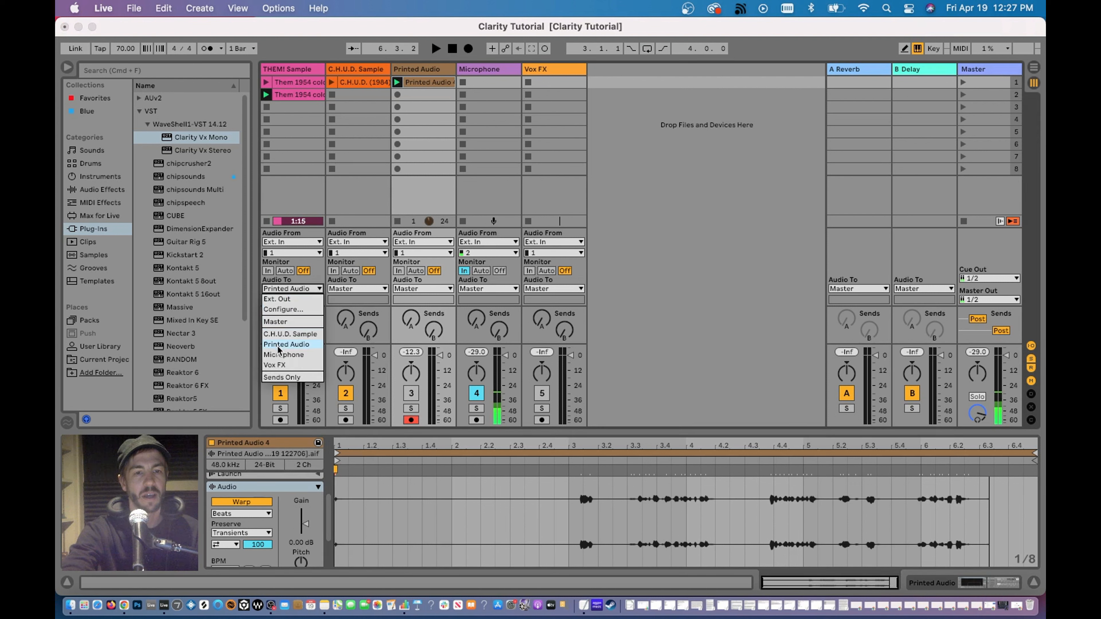
{"action": "left_click", "coordinate": [276, 323]}
{"action": "left_click", "coordinate": [280, 399]}
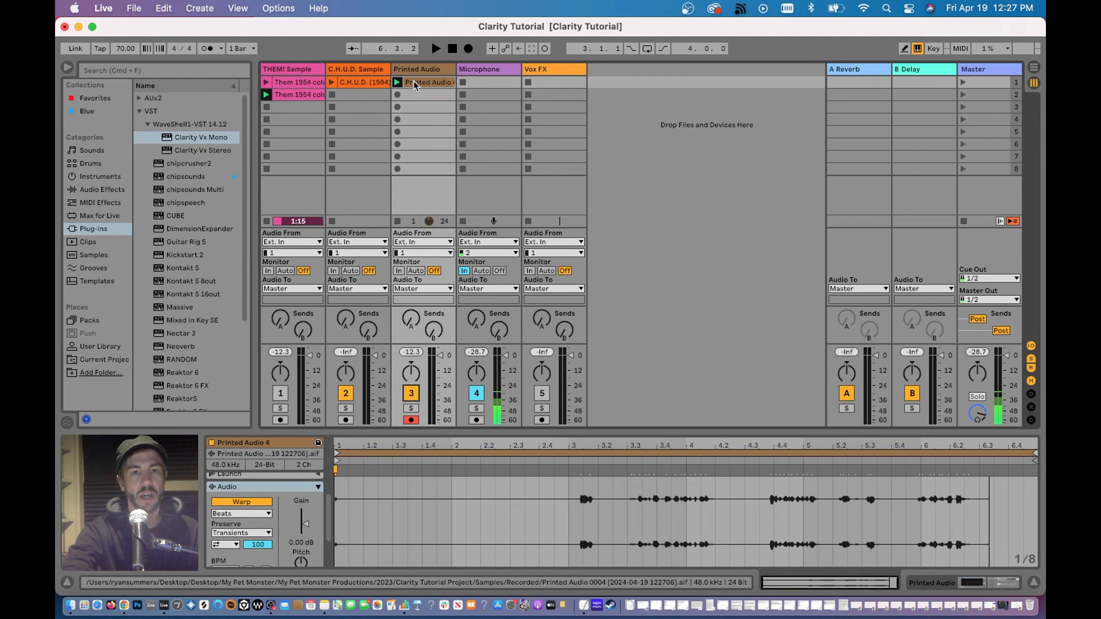
Step: Set the recorded Printed Audio clip's start marker and loop start to bar 3 and play it back
{"action": "left_click_drag", "start_coordinate": [337, 461], "coordinate": [572, 461]}
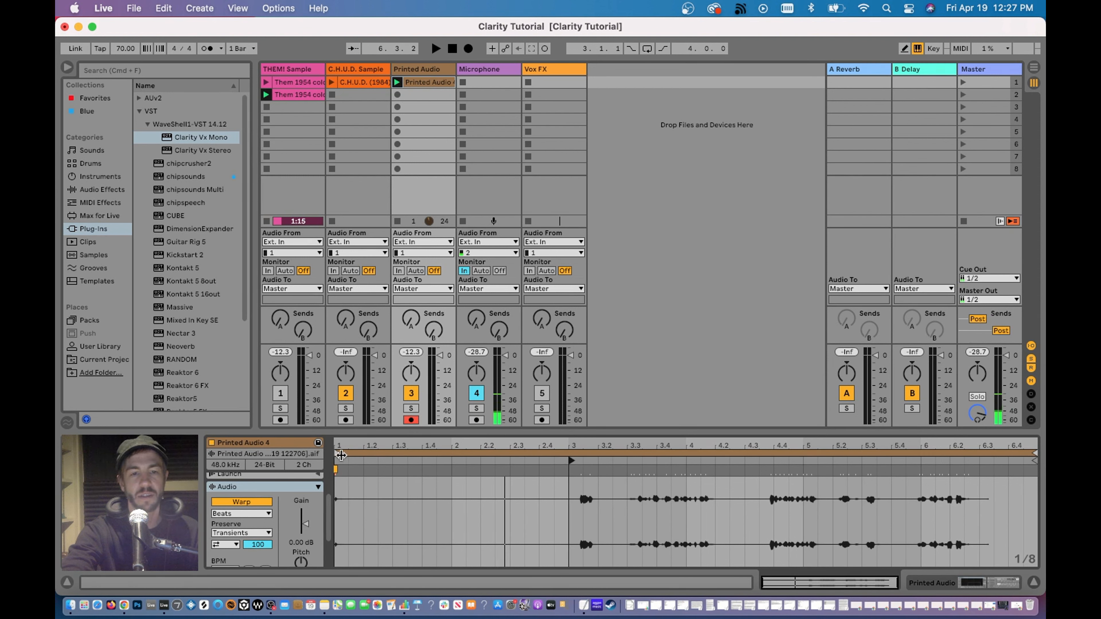
{"action": "left_click_drag", "start_coordinate": [341, 455], "coordinate": [566, 447]}
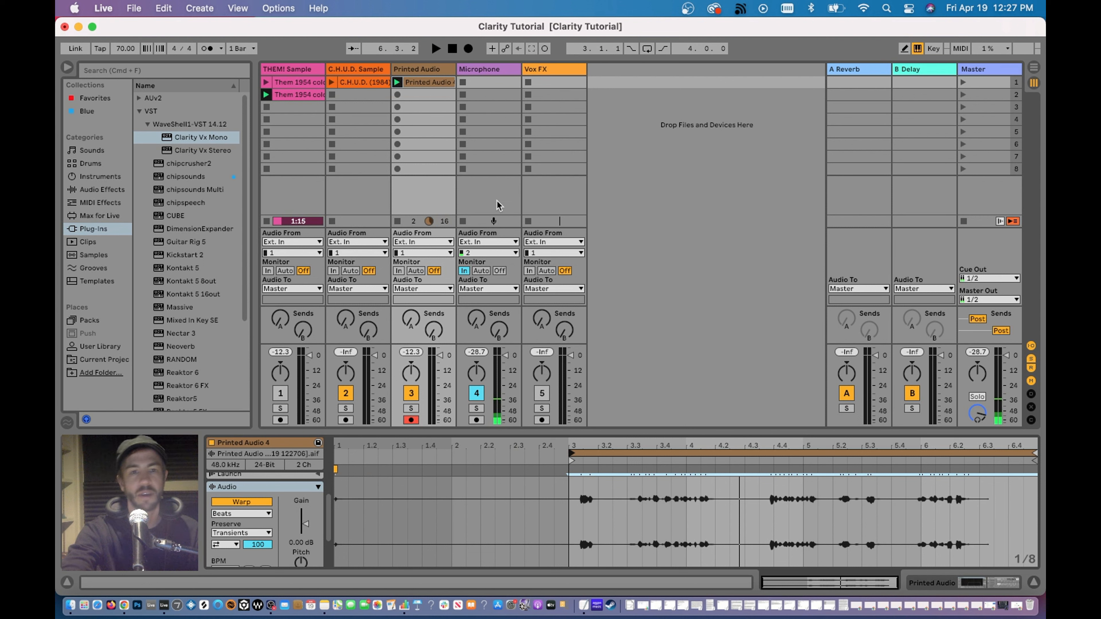
{"action": "key", "text": "space"}
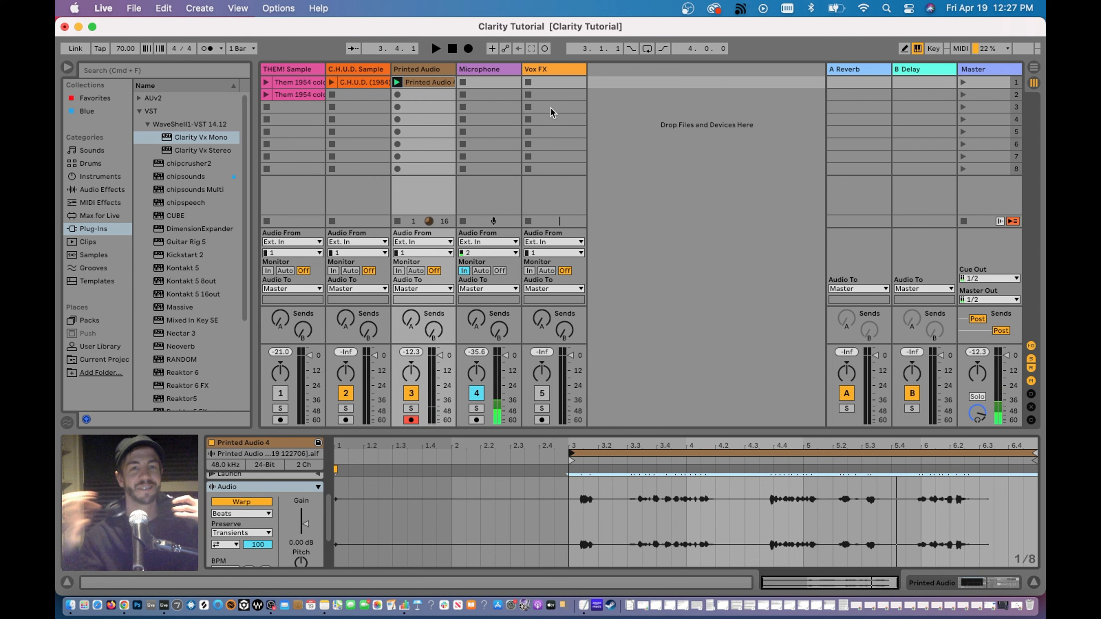
Step: Enable EQ Eight and the AHEE's Vocal Clarity rack on the Printed Audio track and audition the clip through them
{"action": "key", "text": "shift+Tab"}
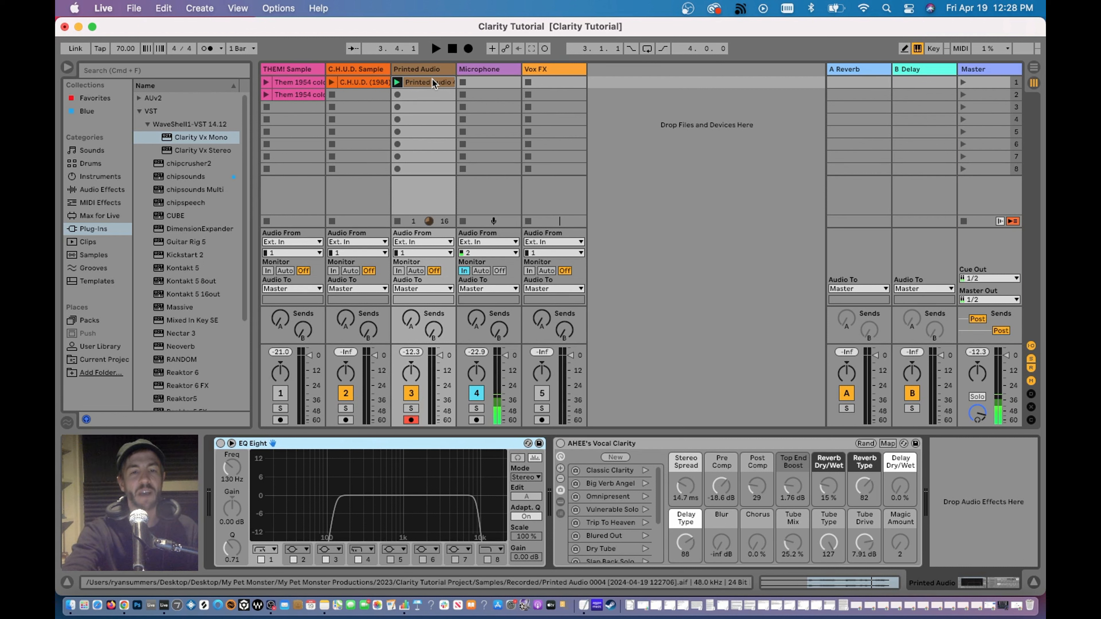
{"action": "left_click", "coordinate": [220, 444]}
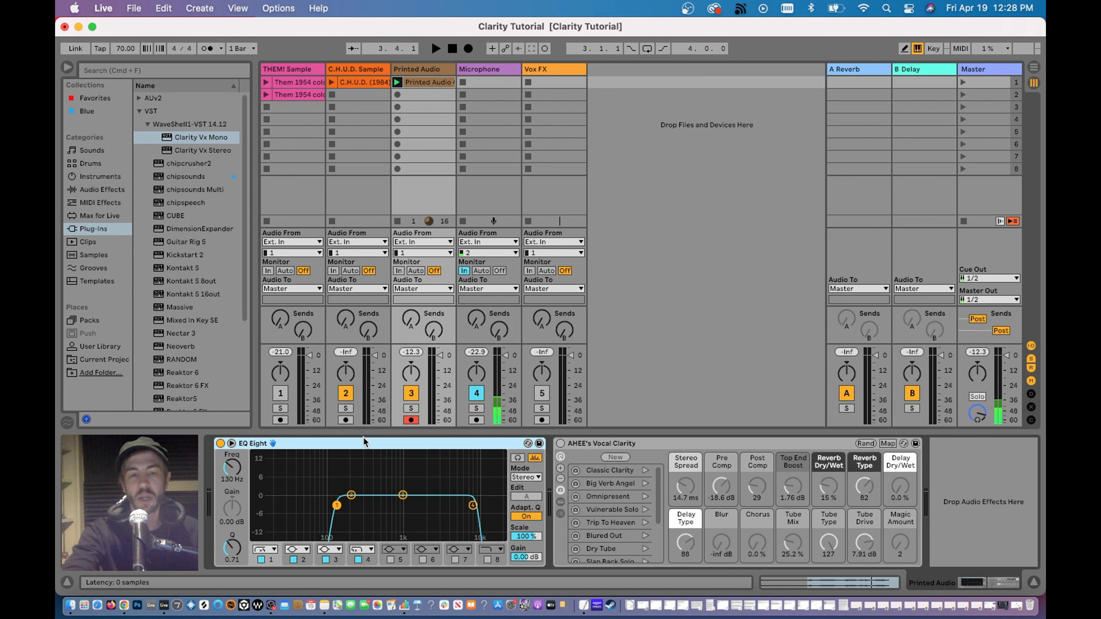
{"action": "left_click", "coordinate": [662, 452]}
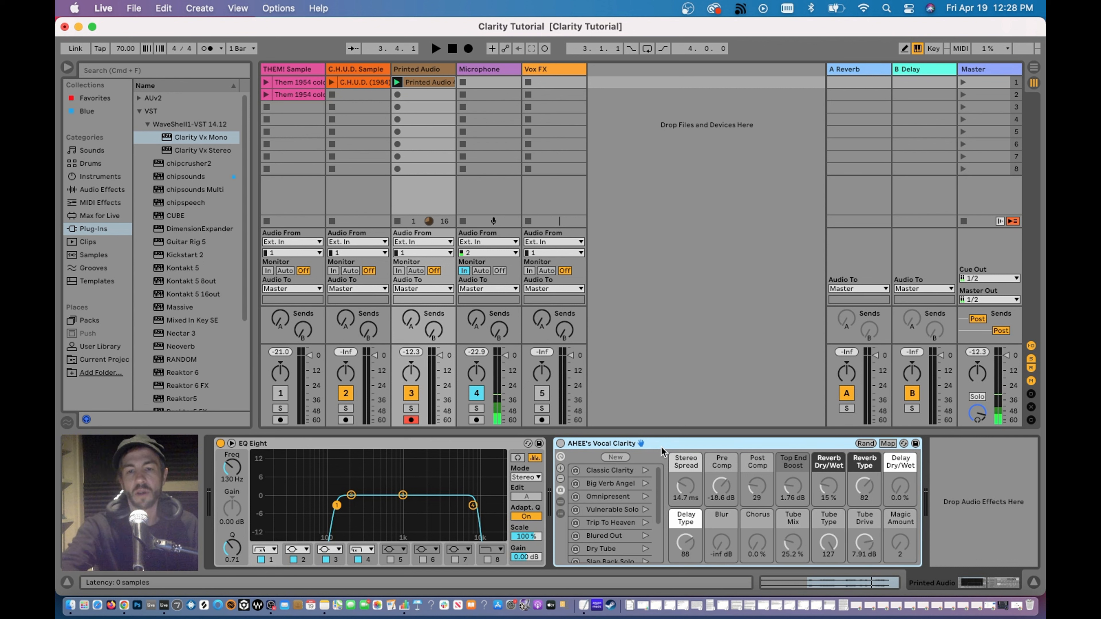
{"action": "left_click", "coordinate": [560, 443]}
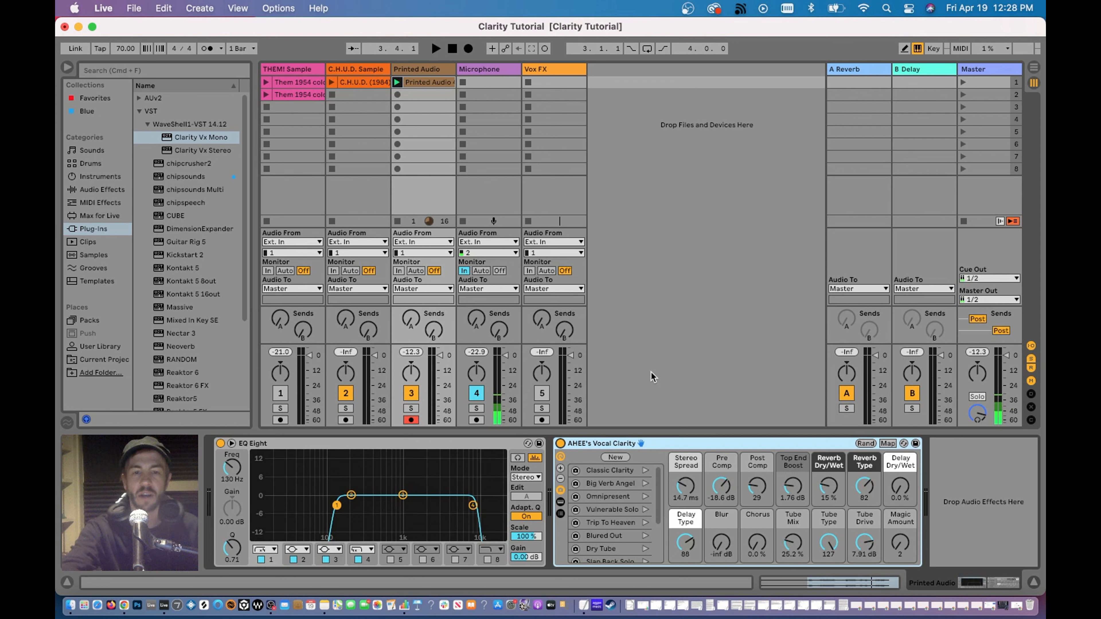
{"action": "key", "text": "space"}
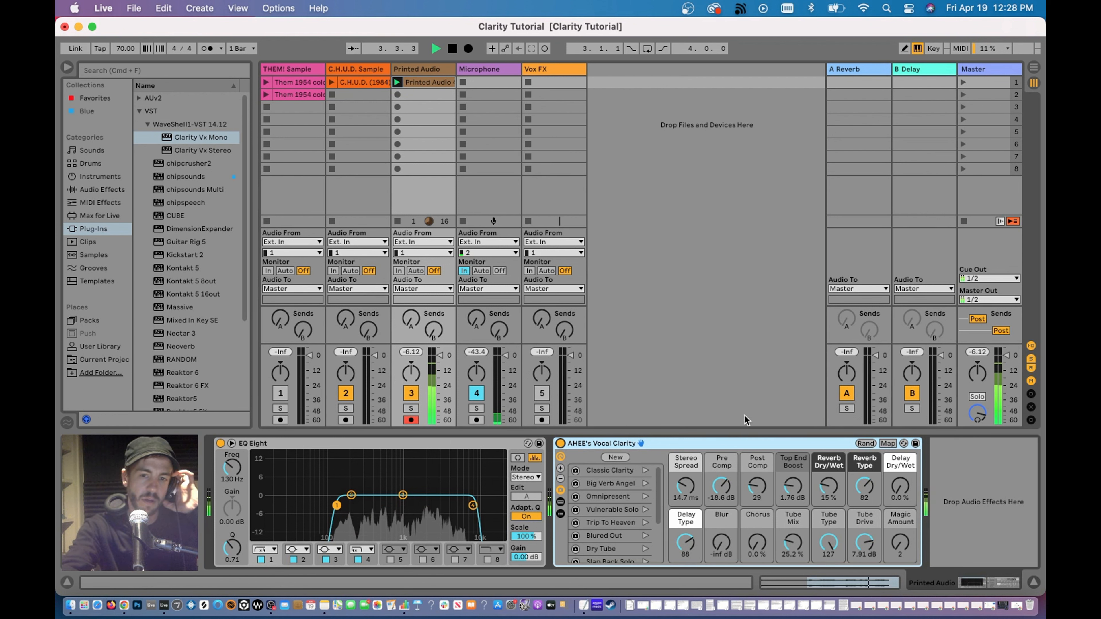
{"action": "key", "text": "space"}
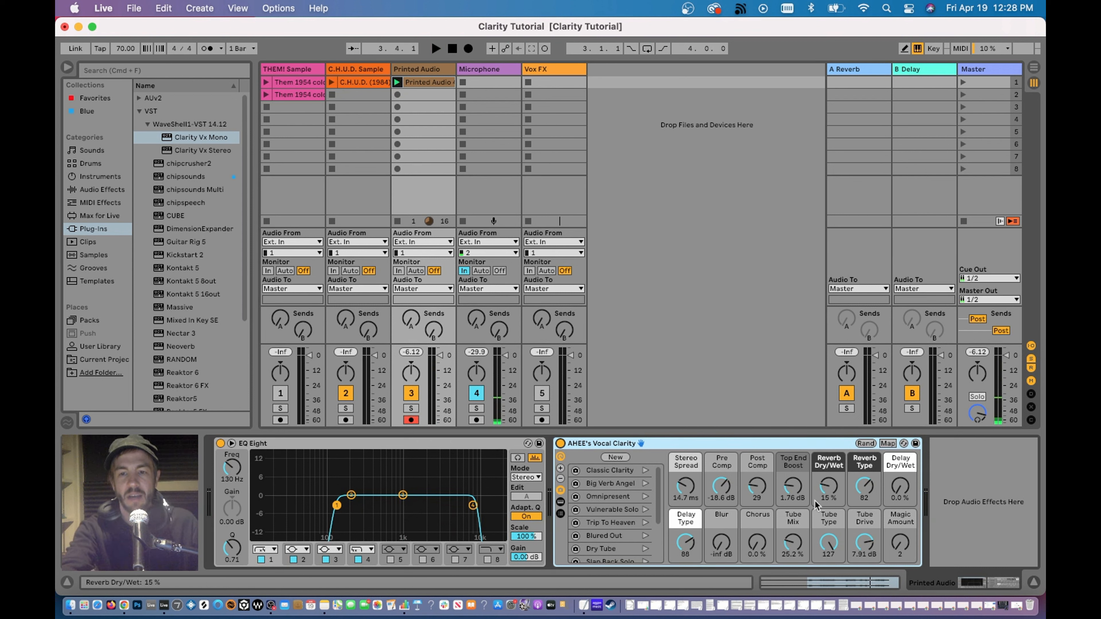
Step: Set the Vocal Clarity rack's Reverb Dry/Wet to 10 %, Magic Amount to 15, Delay Type to 0 and Reverb Type to 45 while auditioning
{"action": "left_click_drag", "start_coordinate": [829, 494], "coordinate": [829, 497]}
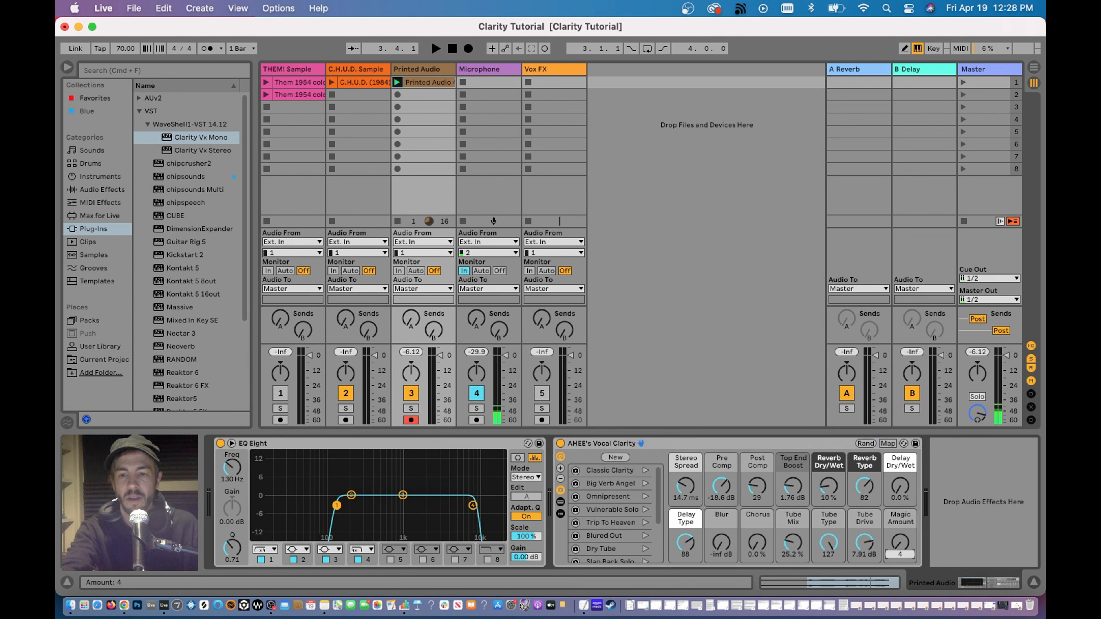
{"action": "left_click_drag", "start_coordinate": [686, 542], "coordinate": [685, 559]}
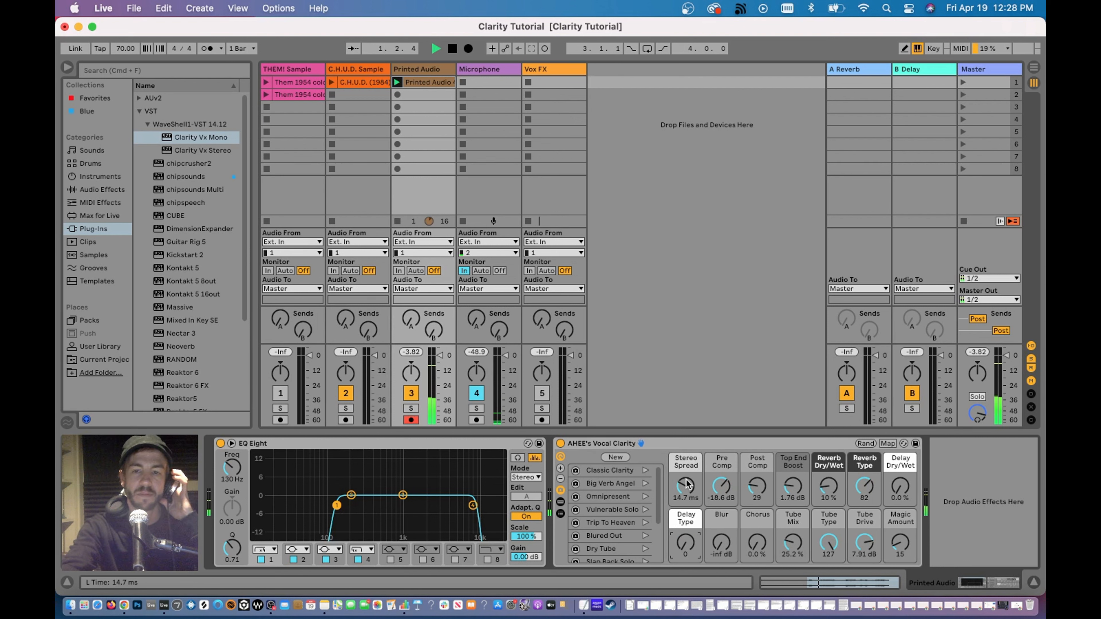
{"action": "left_click_drag", "start_coordinate": [864, 486], "coordinate": [865, 492]}
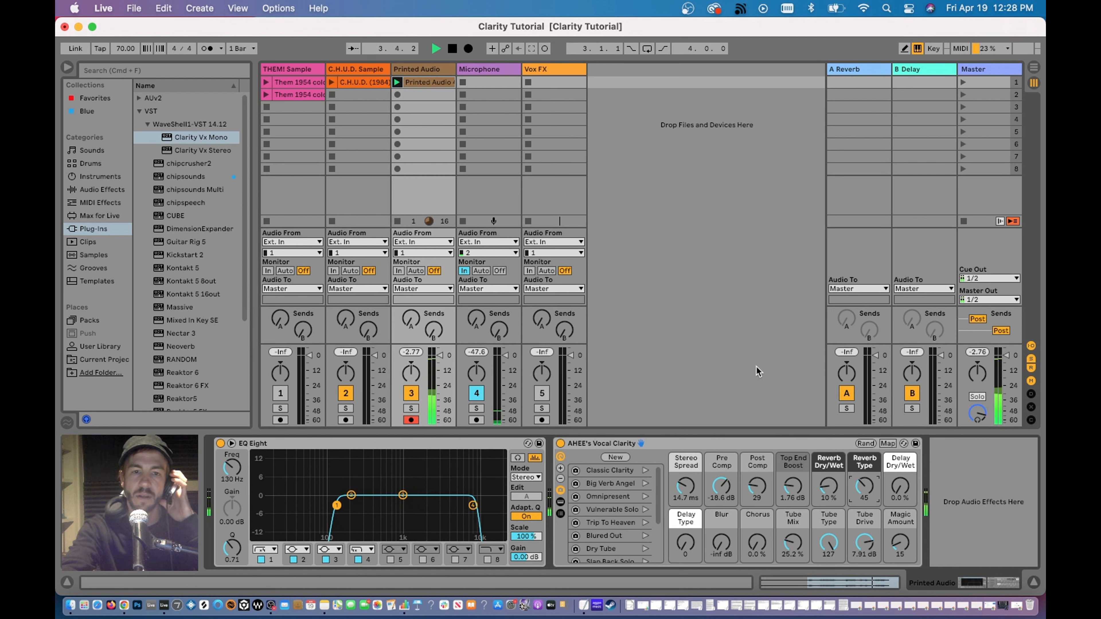
{"action": "key", "text": "space"}
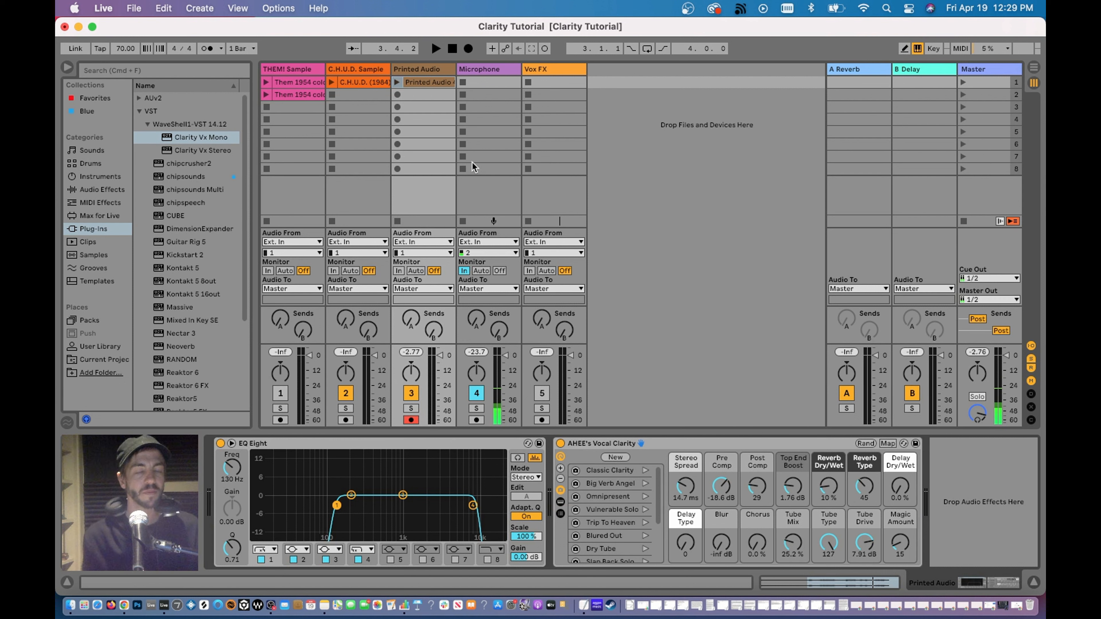
Step: Play the C.H.U.D. trailer clip, deactivate the Printed Audio track and set the clip's end marker to about 0:18
{"action": "left_click", "coordinate": [372, 85]}
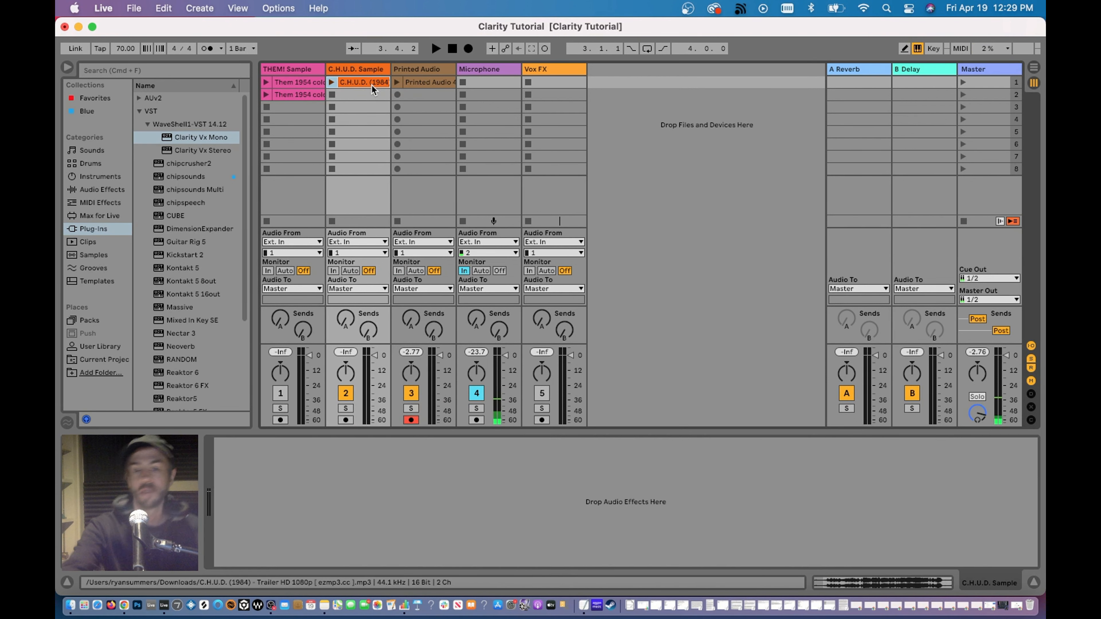
{"action": "double_click", "coordinate": [371, 85]}
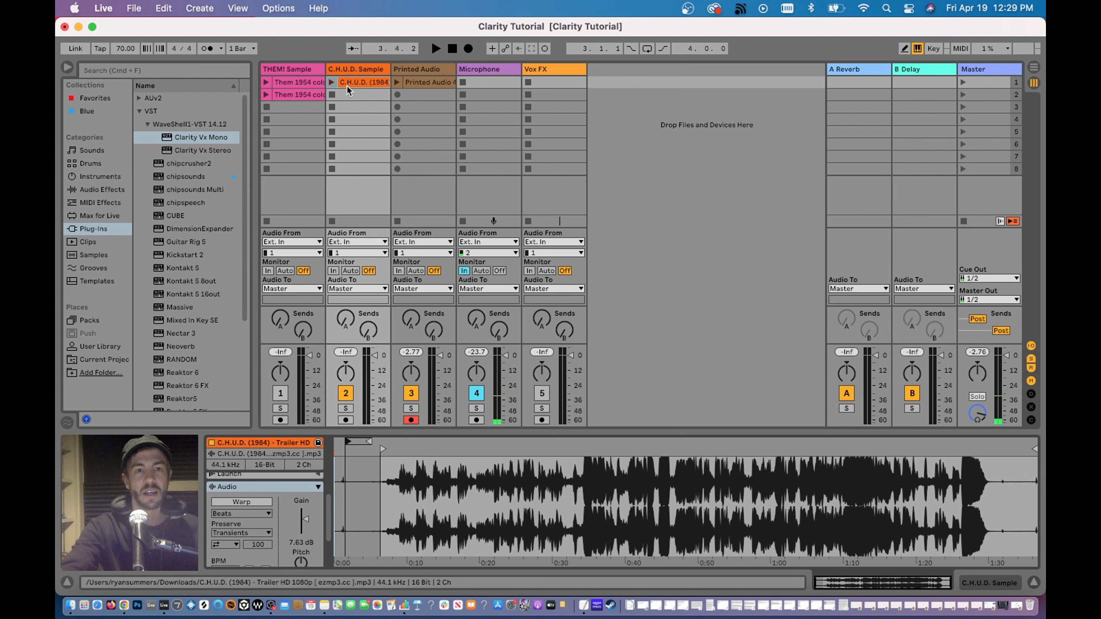
{"action": "left_click", "coordinate": [330, 83]}
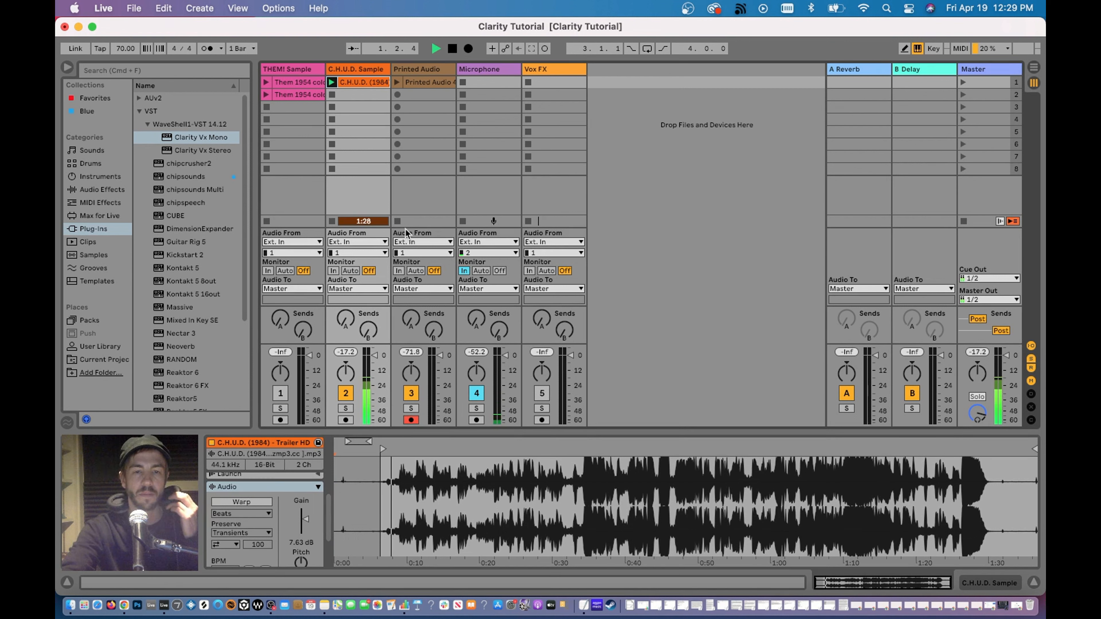
{"action": "left_click", "coordinate": [411, 395]}
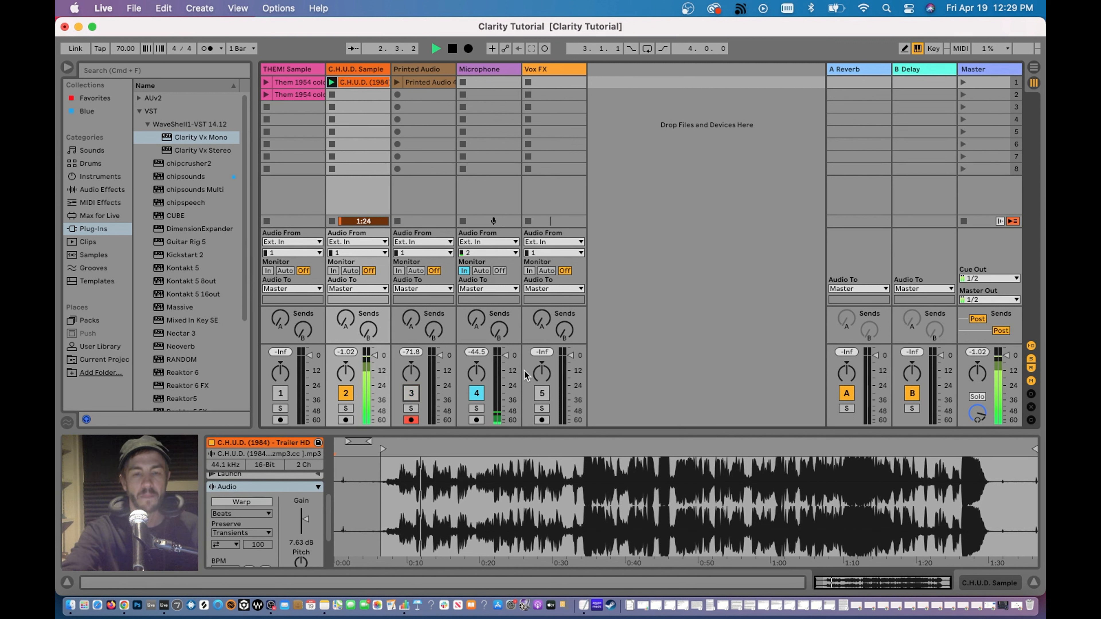
{"action": "mouse_move", "coordinate": [1034, 449]}
{"action": "left_mouse_down"}
{"action": "mouse_move", "coordinate": [474, 449]}
{"action": "mouse_move", "coordinate": [473, 416]}
{"action": "left_mouse_up"}
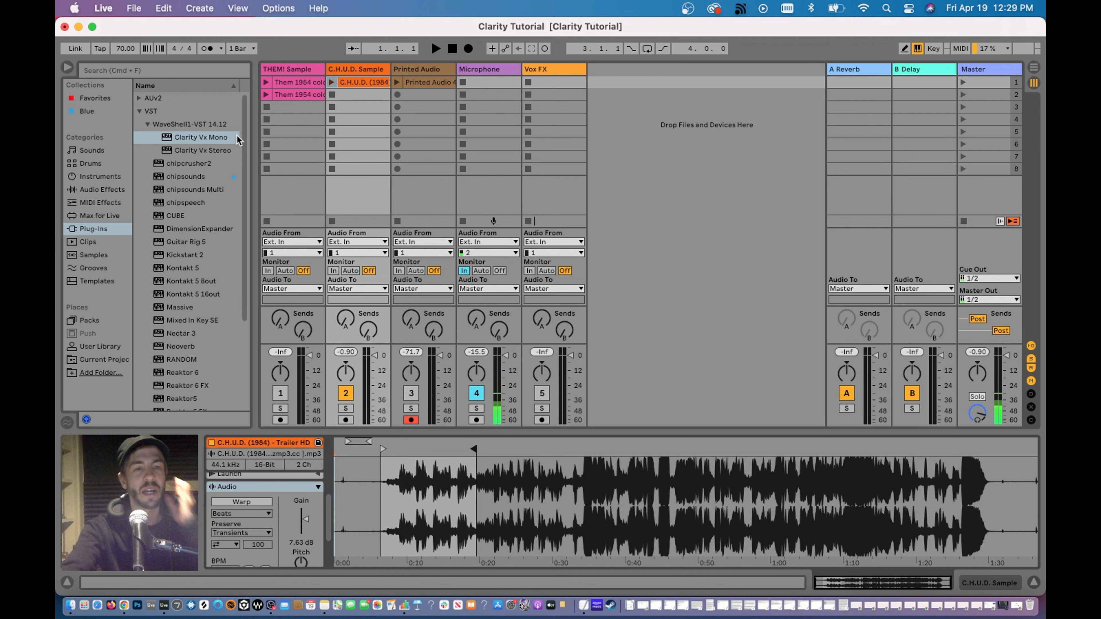
Step: Load the Clarity Vx Stereo plug-in onto the C.H.U.D. Sample track
{"action": "left_click", "coordinate": [206, 152]}
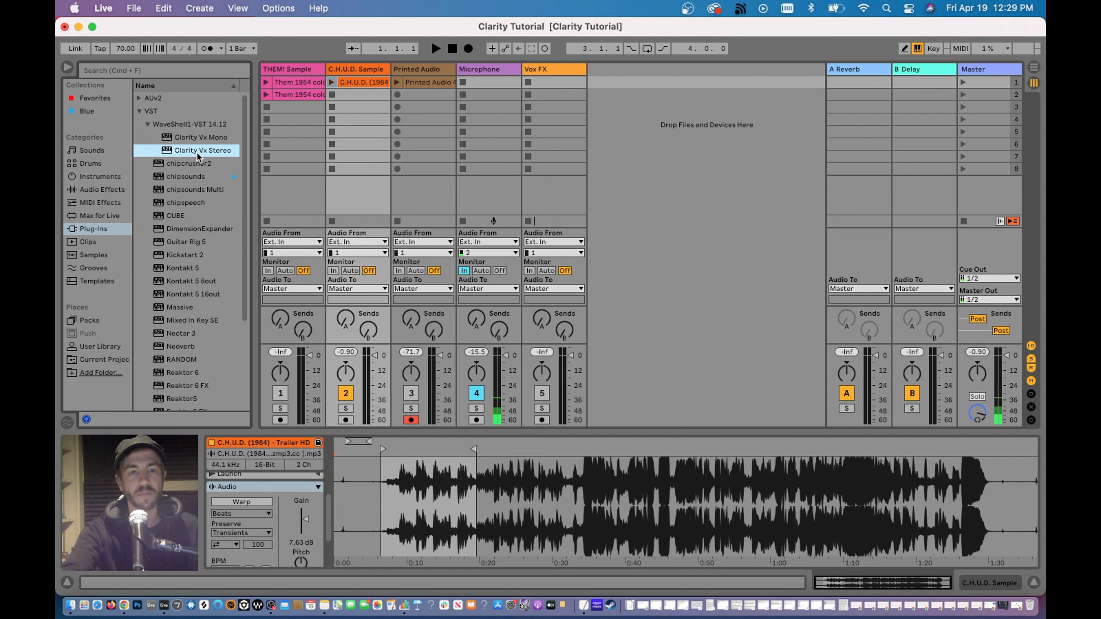
{"action": "left_click_drag", "start_coordinate": [197, 152], "coordinate": [348, 67]}
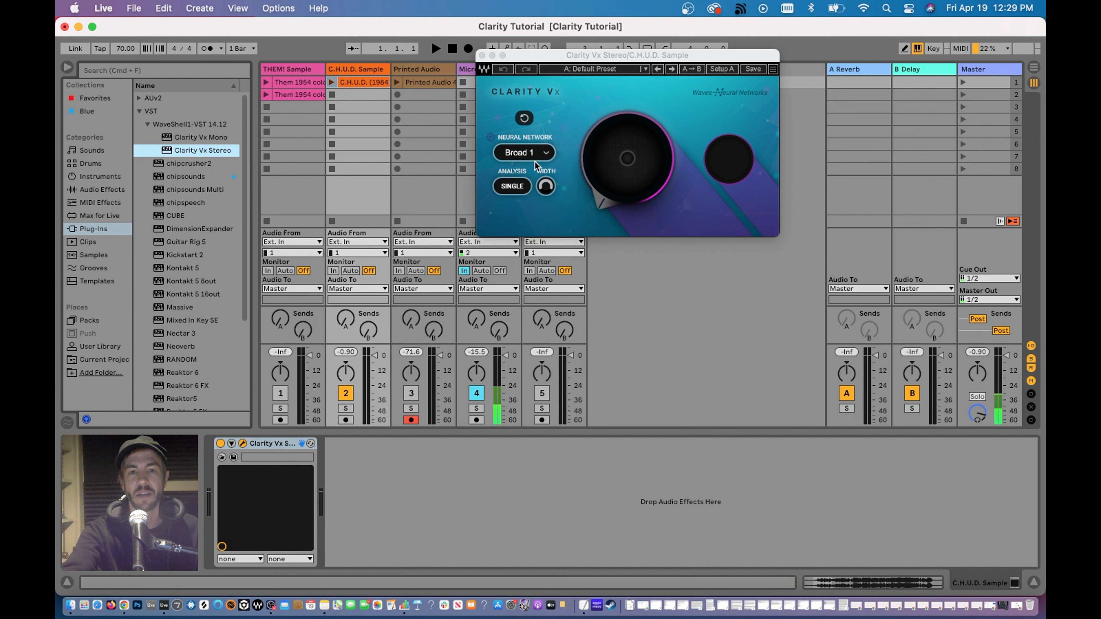
Step: Play the C.H.U.D. trailer clip, raise Clarity Vx's main noise-reduction amount to a high setting and reduce its output Width
{"action": "left_click", "coordinate": [331, 81]}
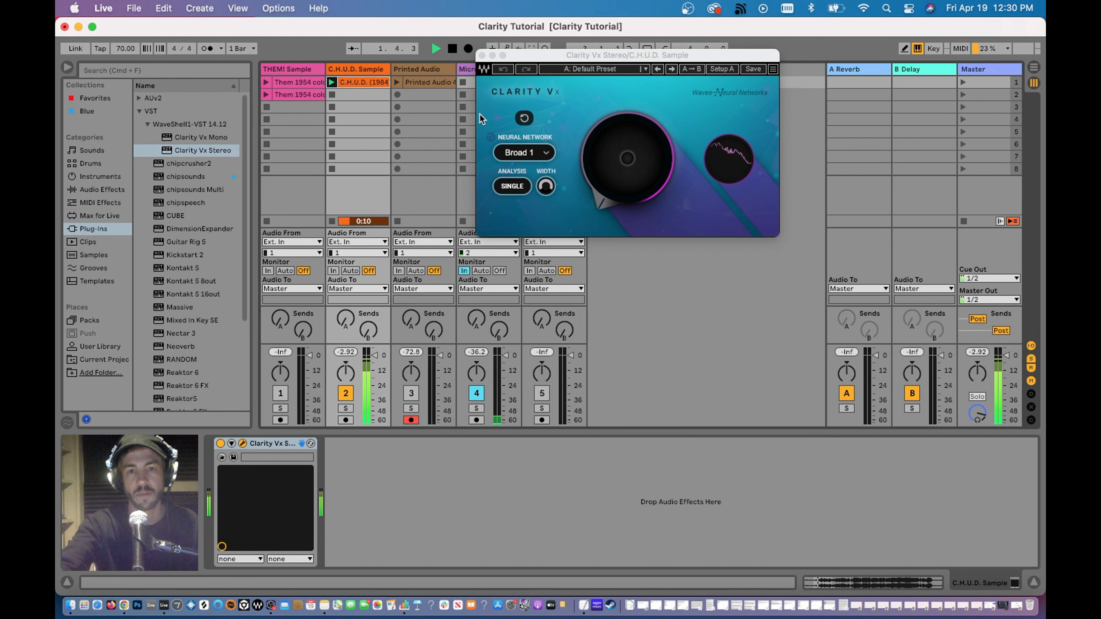
{"action": "left_click_drag", "start_coordinate": [593, 174], "coordinate": [545, 204]}
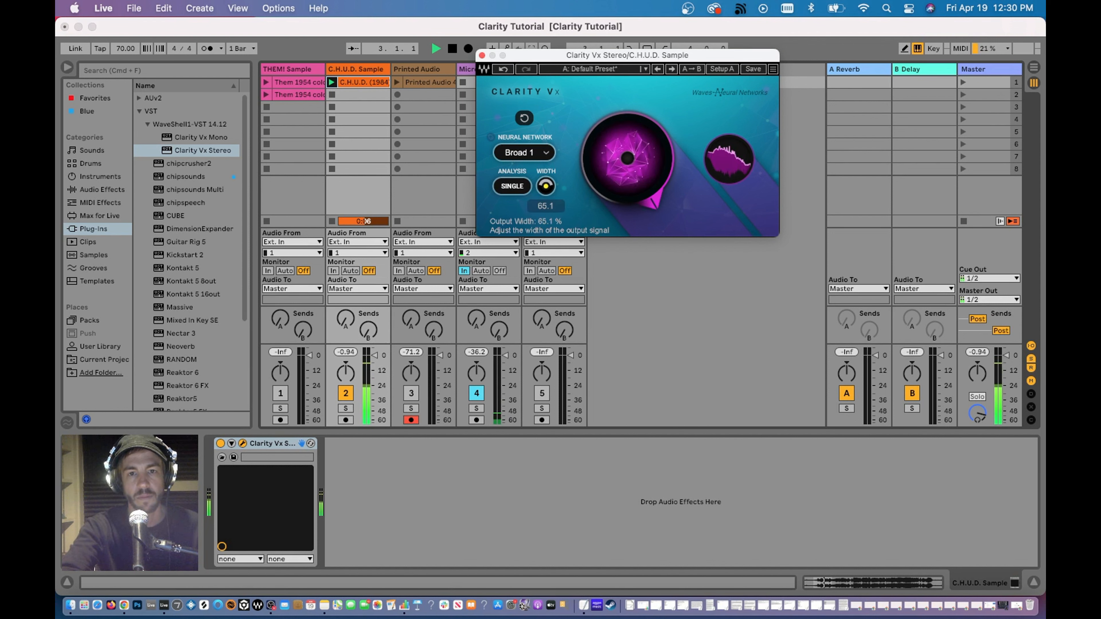
{"action": "left_click_drag", "start_coordinate": [545, 193], "coordinate": [546, 185]}
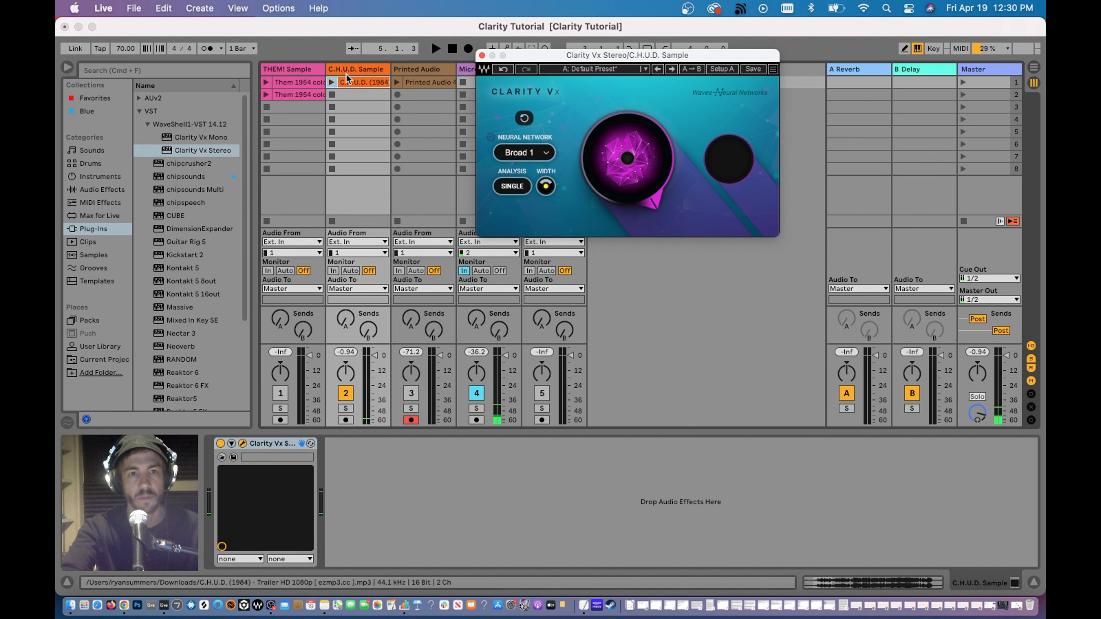
Step: Replay the clip, switch Clarity Vx's neural network to Broad 2, readjust the output Width by ear, and close the plug-in window after stopping playback
{"action": "left_click", "coordinate": [332, 82]}
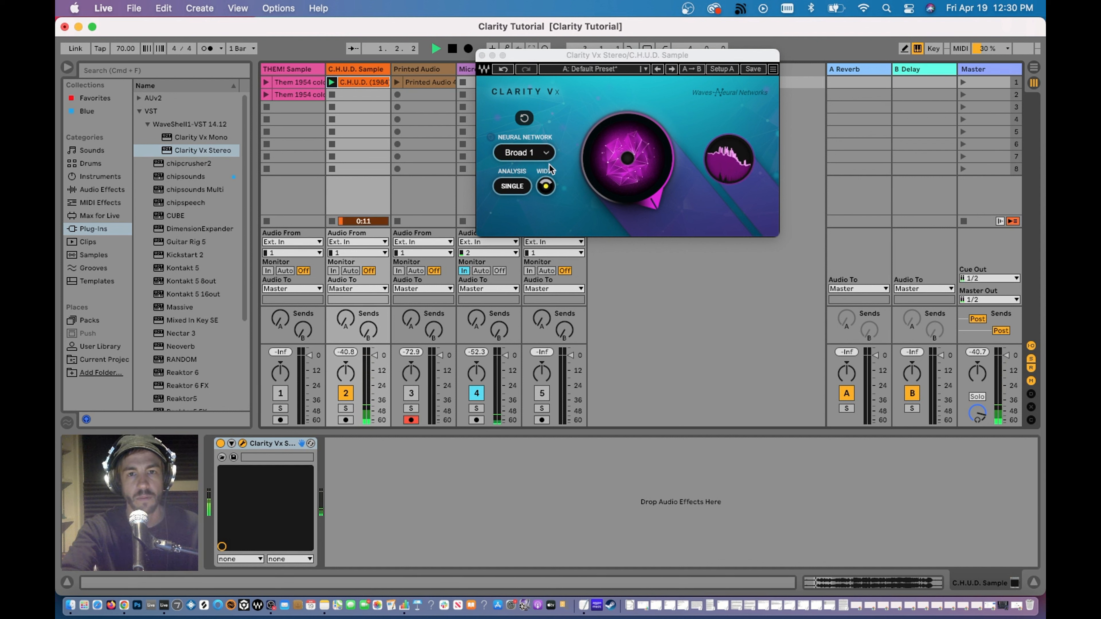
{"action": "left_click", "coordinate": [547, 154]}
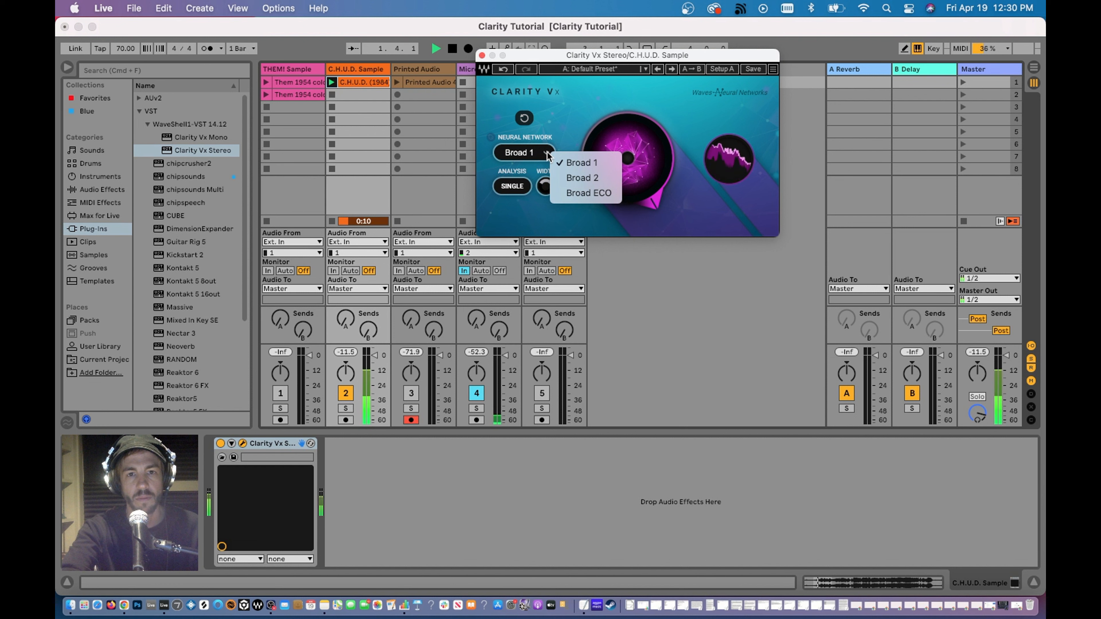
{"action": "left_click", "coordinate": [556, 176]}
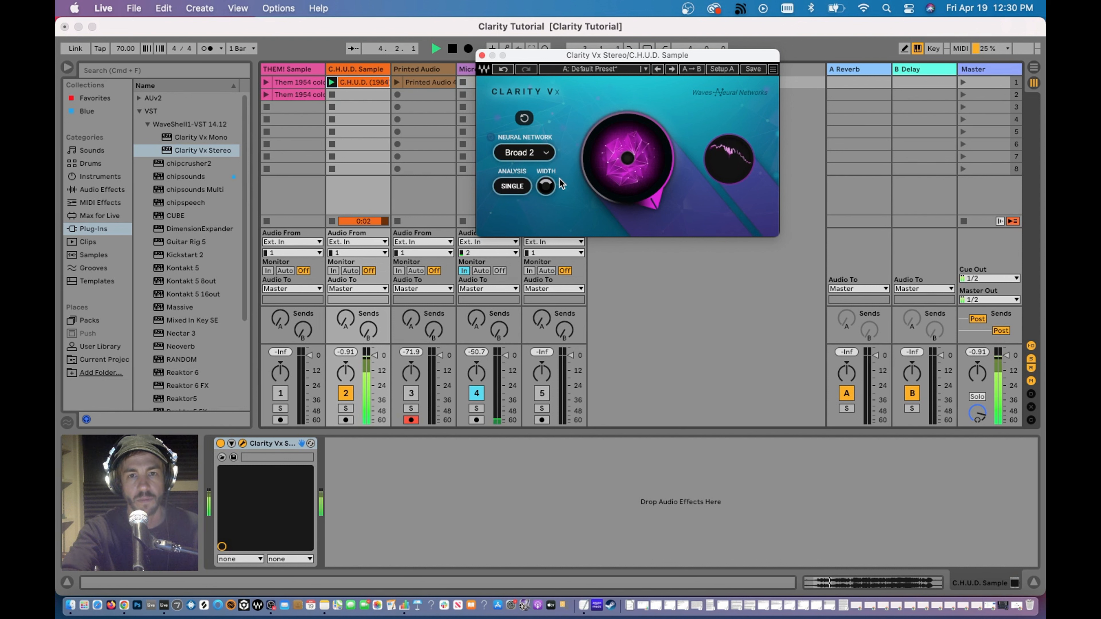
{"action": "left_click_drag", "start_coordinate": [542, 188], "coordinate": [543, 199]}
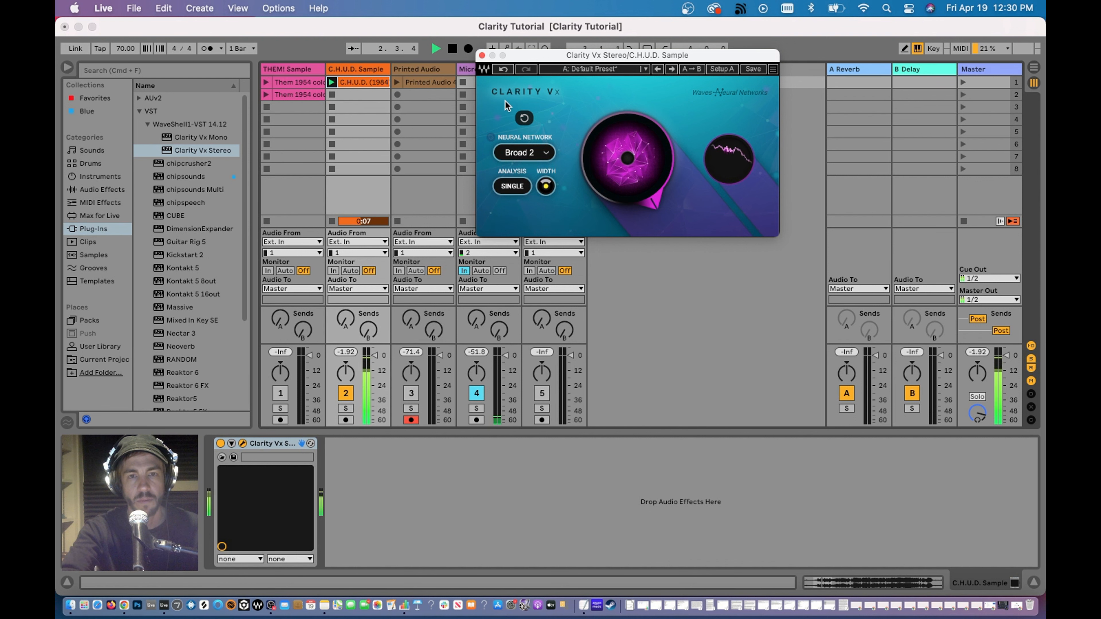
{"action": "key", "text": "space"}
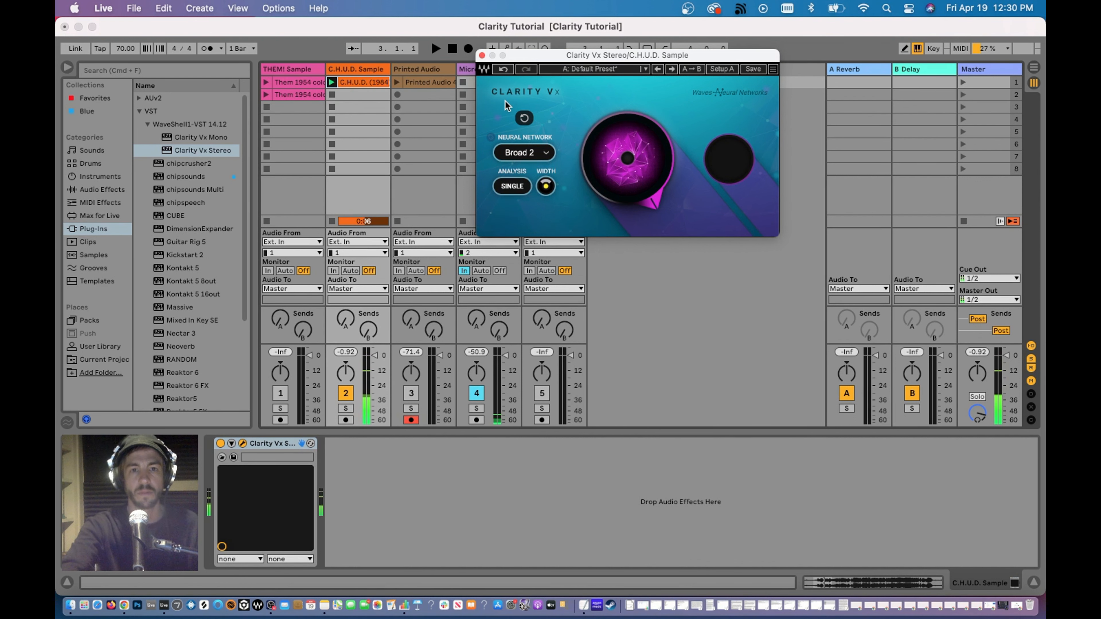
{"action": "left_click", "coordinate": [482, 55]}
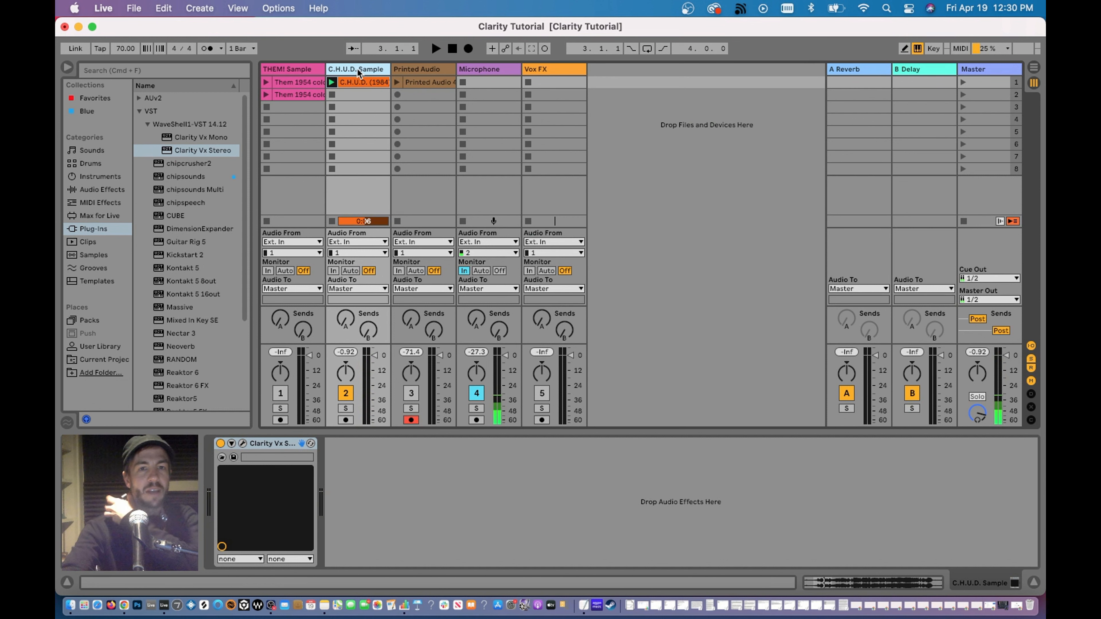
Step: Copy EQ Eight and the AHEE's Vocal Clarity rack from the Printed Audio track to the C.H.U.D. Sample track after Clarity Vx
{"action": "left_click", "coordinate": [425, 72]}
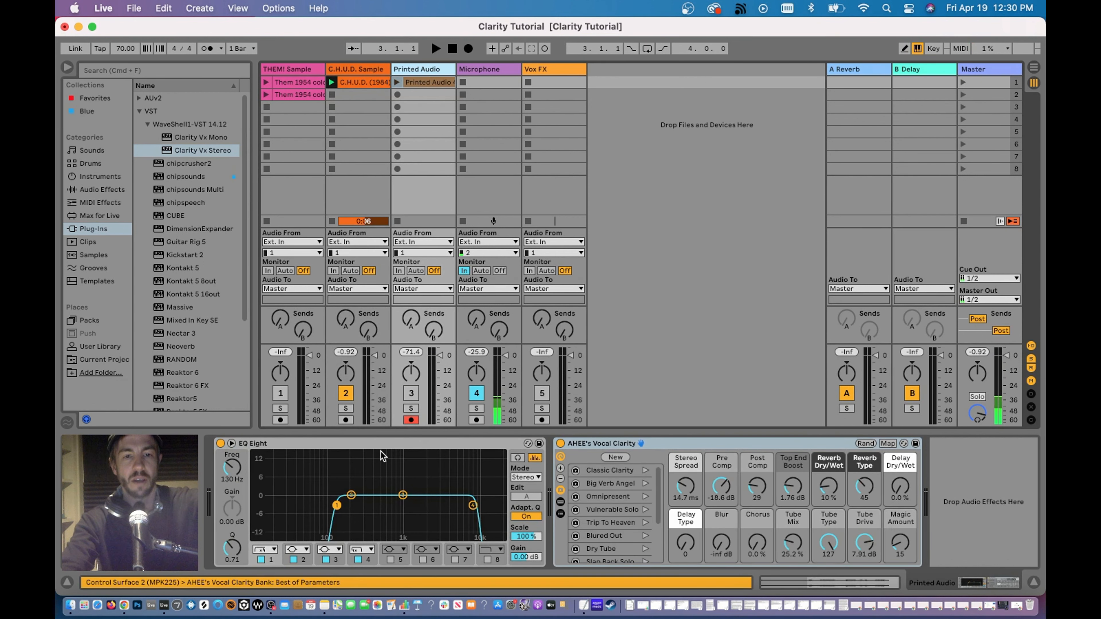
{"action": "left_click", "coordinate": [381, 444]}
{"action": "left_click", "coordinate": [666, 446]}
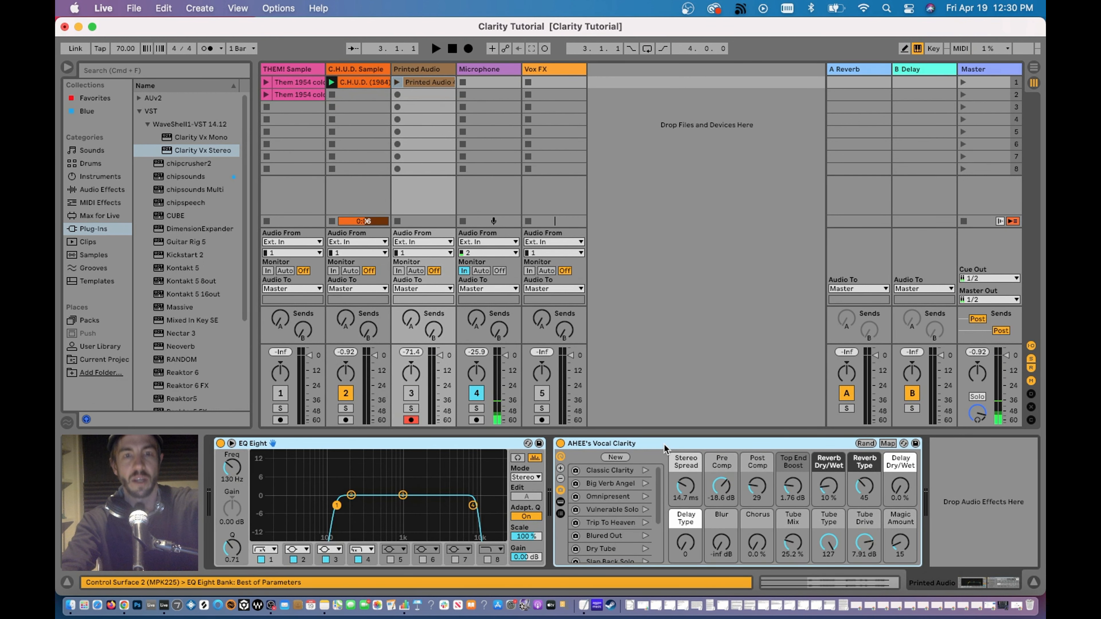
{"action": "left_click", "coordinate": [364, 72]}
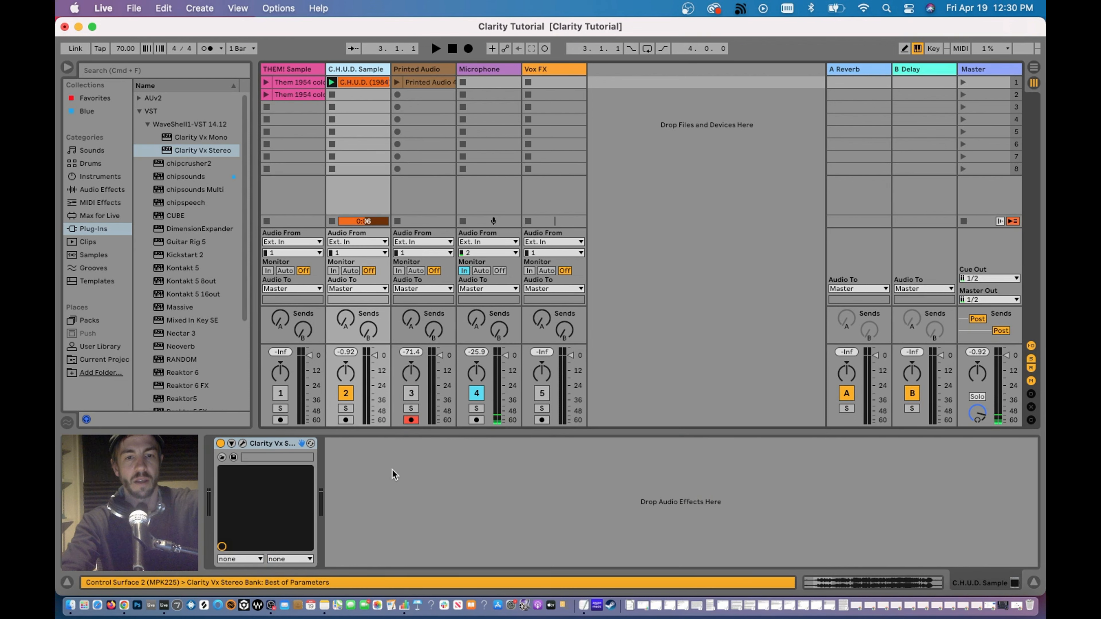
{"action": "key", "text": "super+v"}
Step: While playing the C.H.U.D. clip, set EQ Eight's low-cut frequency to about 70.6 Hz and its high-cut frequency to about 6.48 kHz
{"action": "key", "text": "space"}
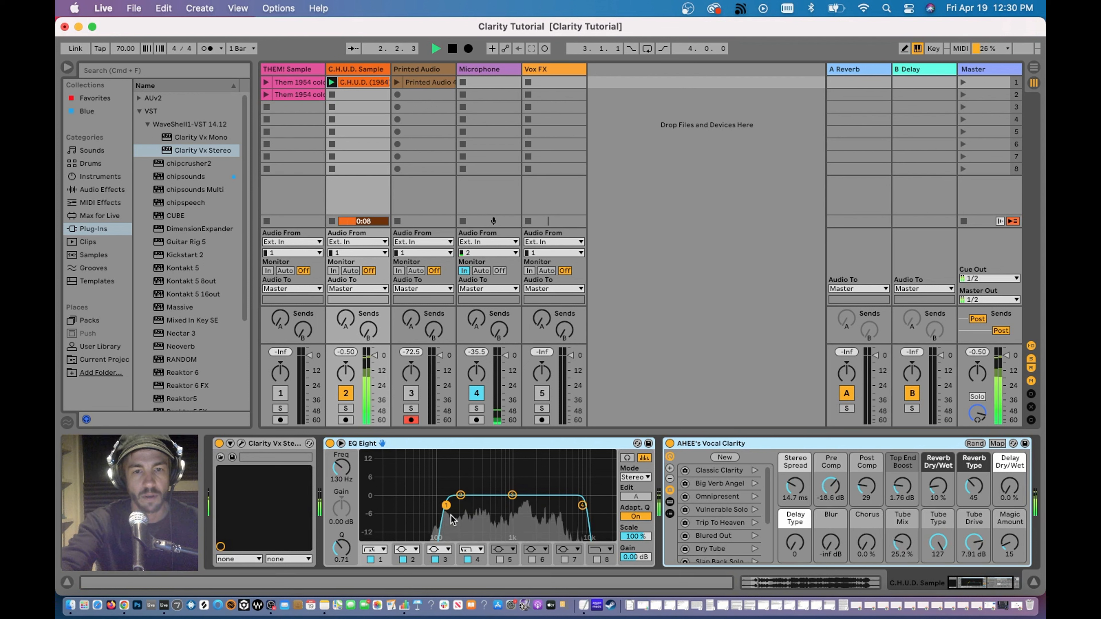
{"action": "left_click_drag", "start_coordinate": [450, 516], "coordinate": [432, 515]}
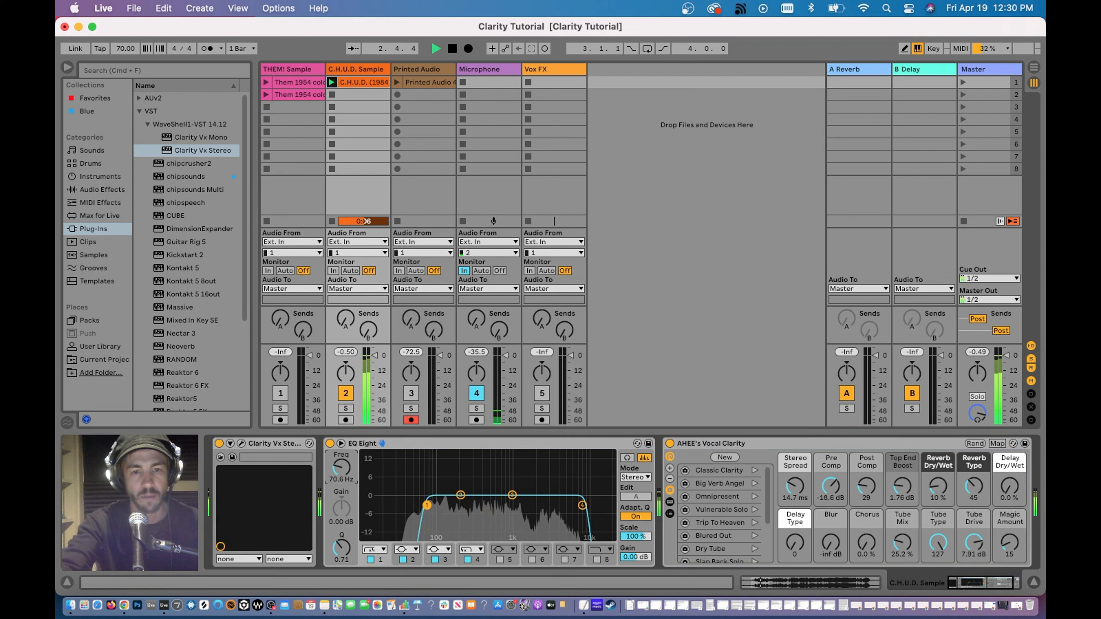
{"action": "left_click_drag", "start_coordinate": [581, 503], "coordinate": [572, 506]}
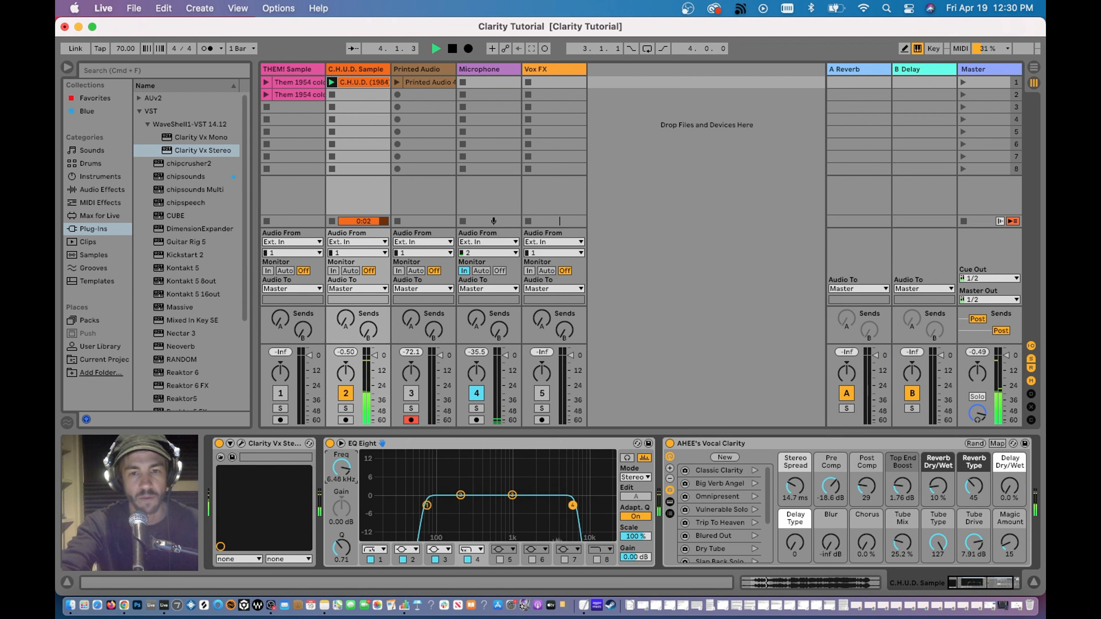